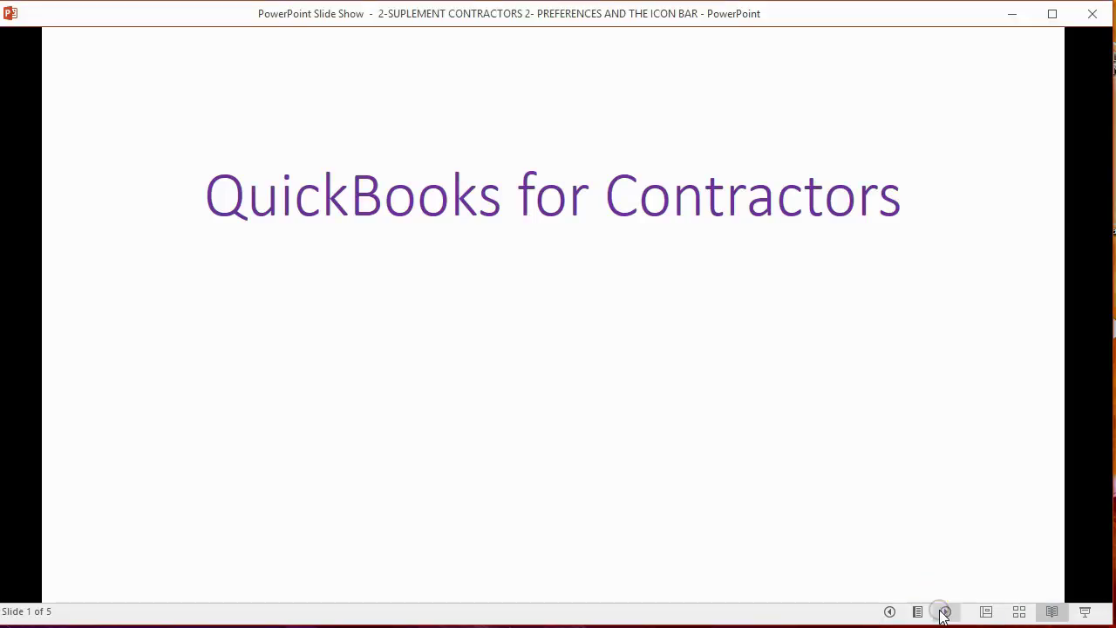
pyautogui.click(943, 613)
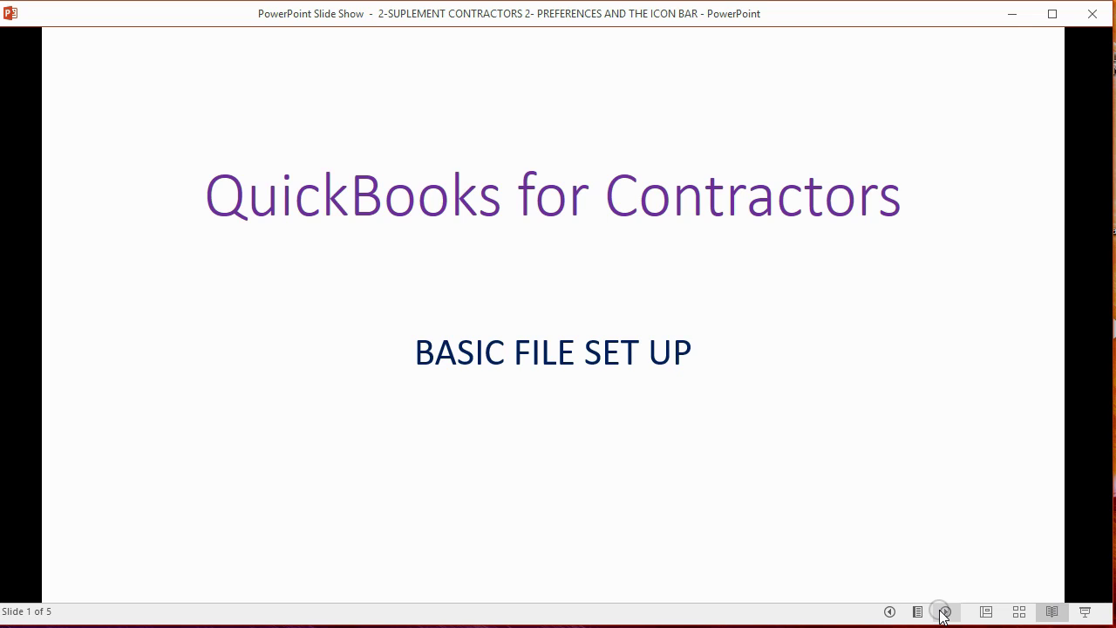
# Reveal the ANY COMPANY line on the title slide, then advance to the SET THE PREFERENCES slide
pyautogui.click(943, 613)
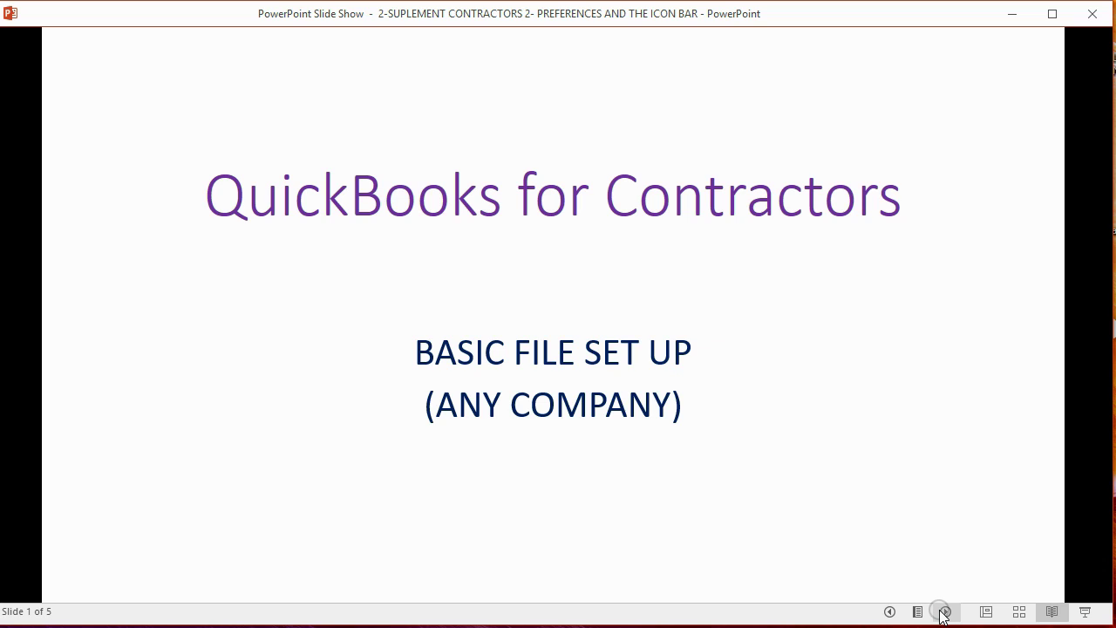
pyautogui.click(944, 611)
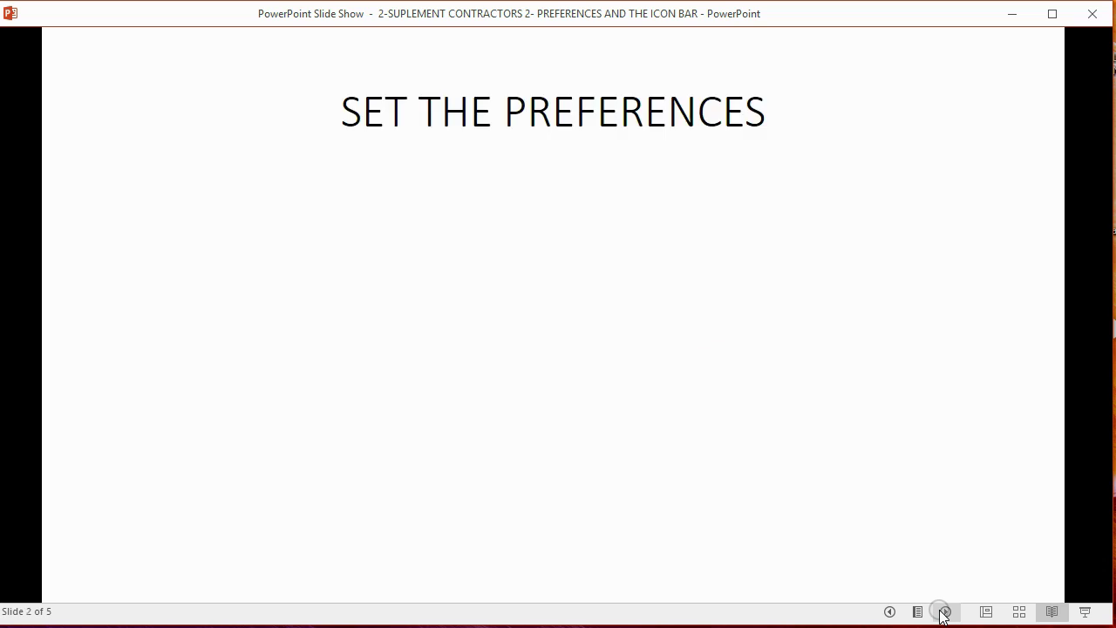
# Animate in the OPTIONS and DEFAULTS points on the Set the Preferences slide
pyautogui.click(944, 611)
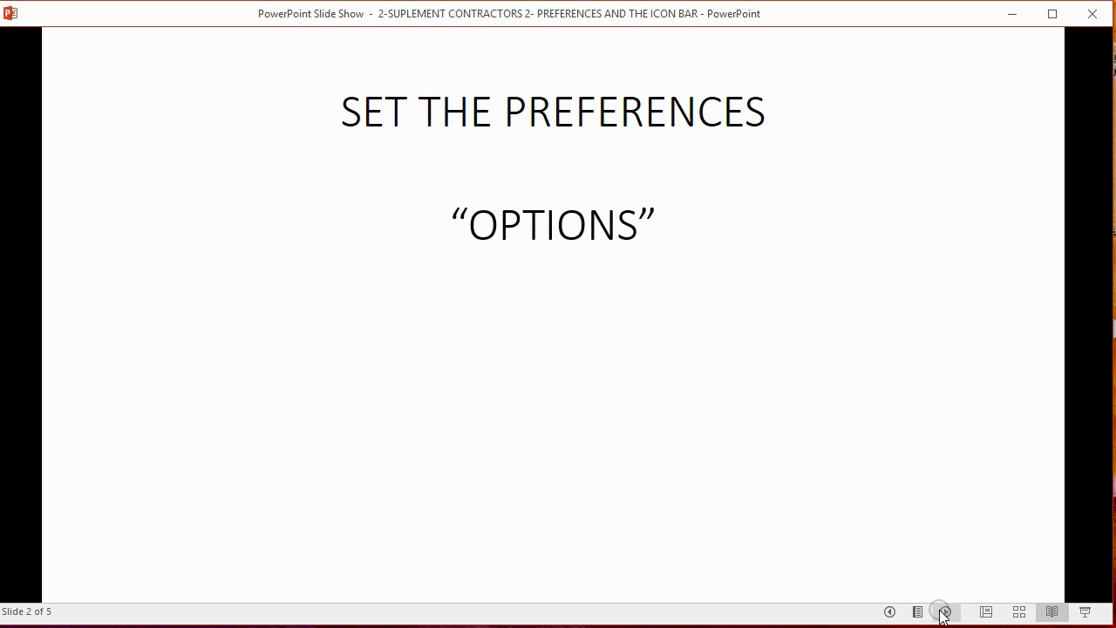
pyautogui.click(942, 613)
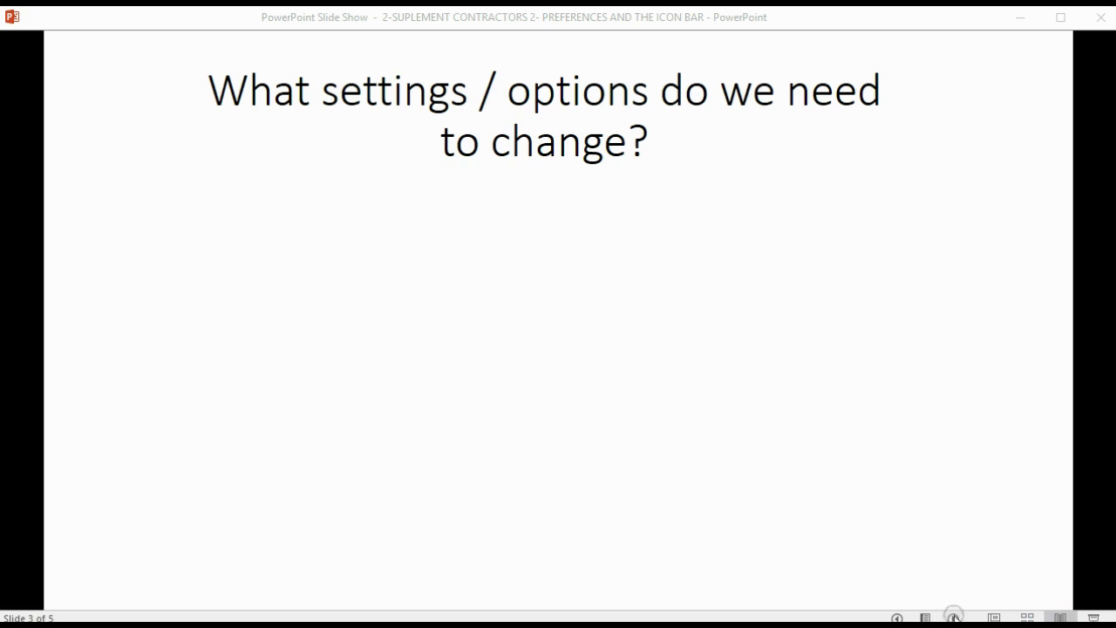
# Reveal slide 3's first point about avoiding warnings for far past or future transaction dates
pyautogui.click(953, 617)
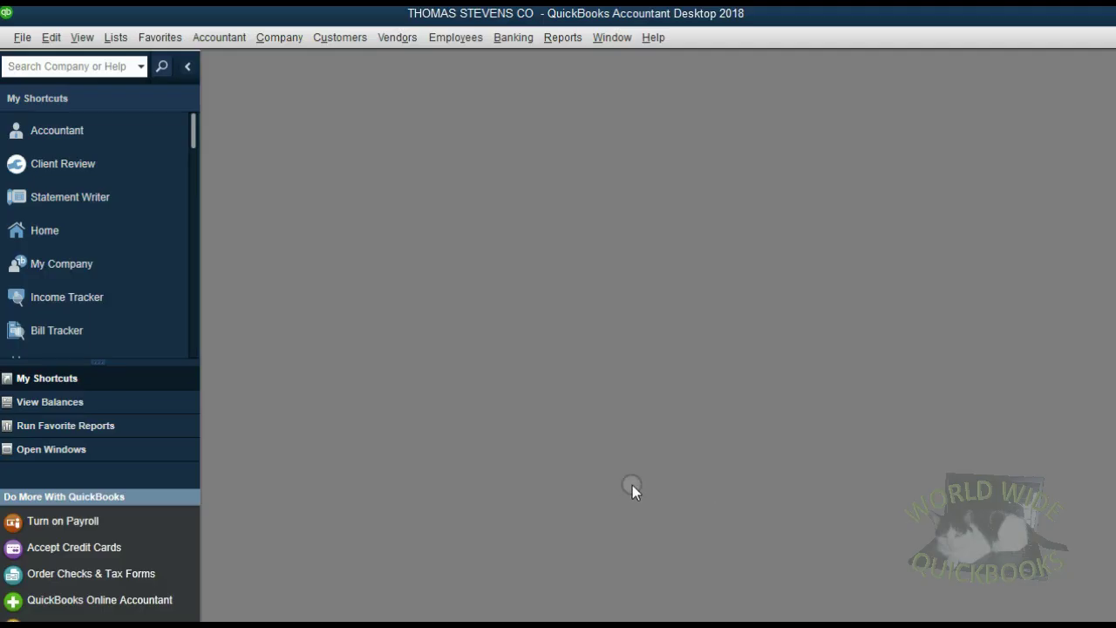
# Open Edit > Preferences, reposition the dialog, and browse Calendar through Multiple Currencies
pyautogui.click(51, 37)
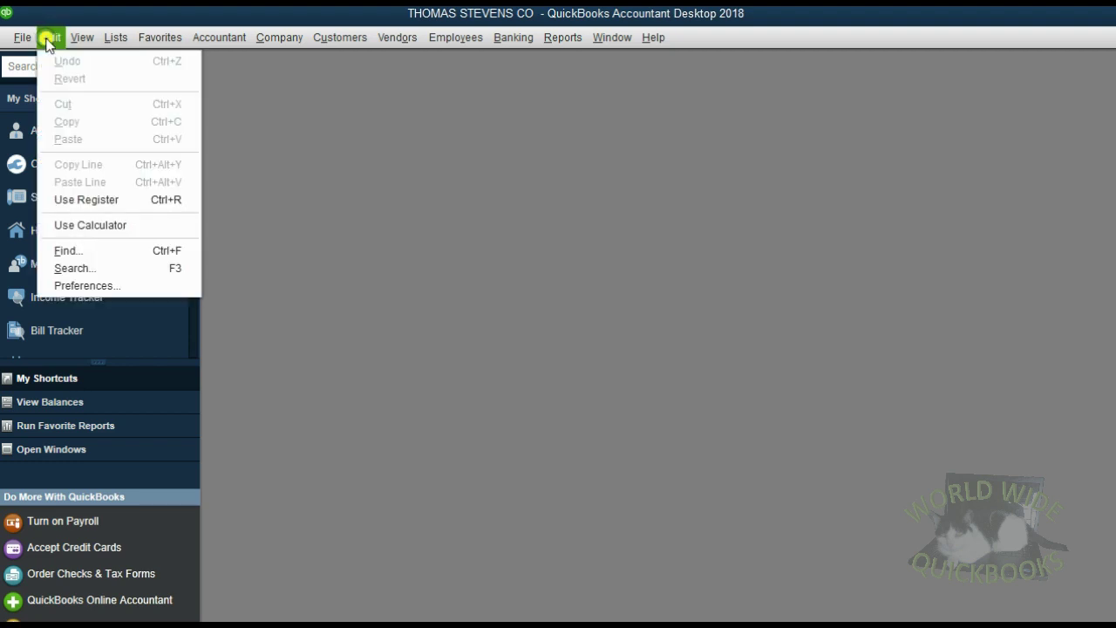
pyautogui.click(114, 283)
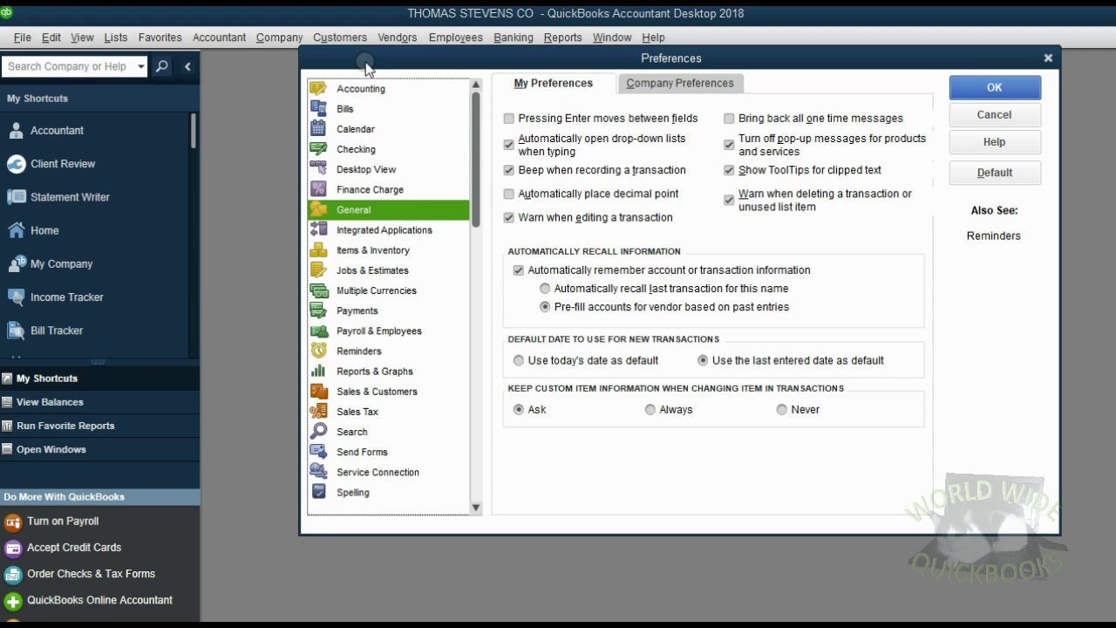
pyautogui.moveTo(364, 57); pyautogui.dragTo(306, 115)
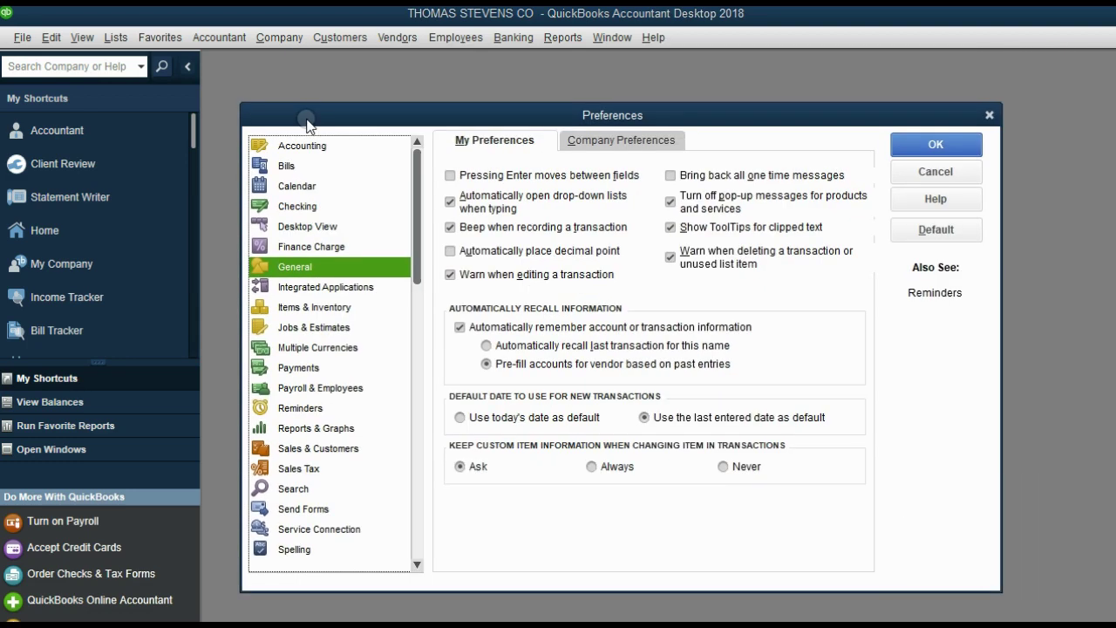
pyautogui.click(299, 185)
pyautogui.click(316, 229)
pyautogui.click(296, 266)
pyautogui.click(305, 307)
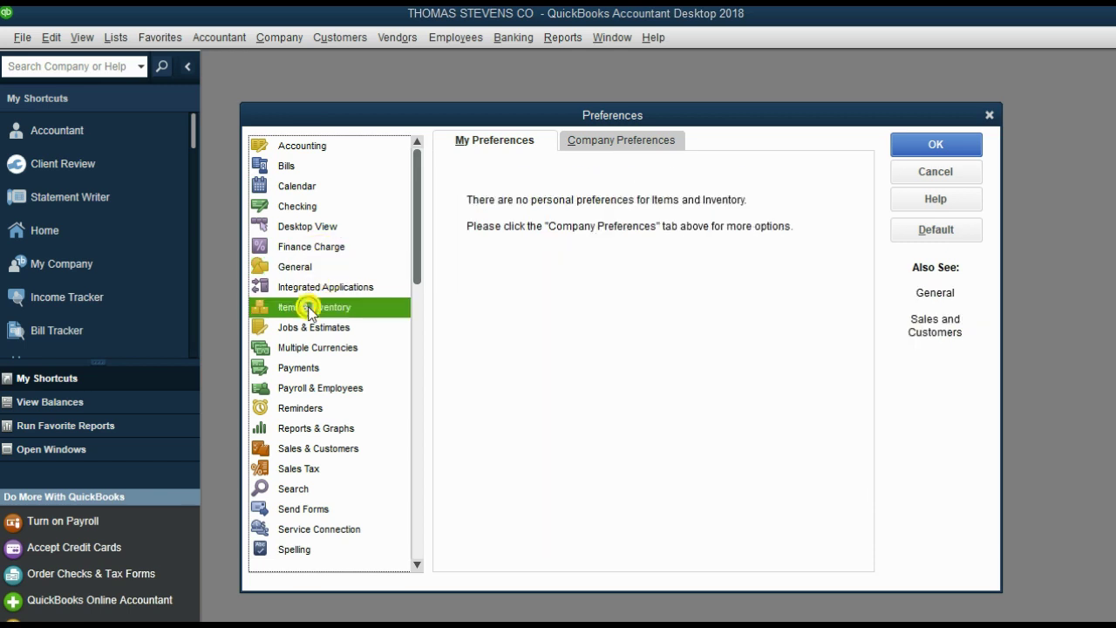
pyautogui.click(315, 348)
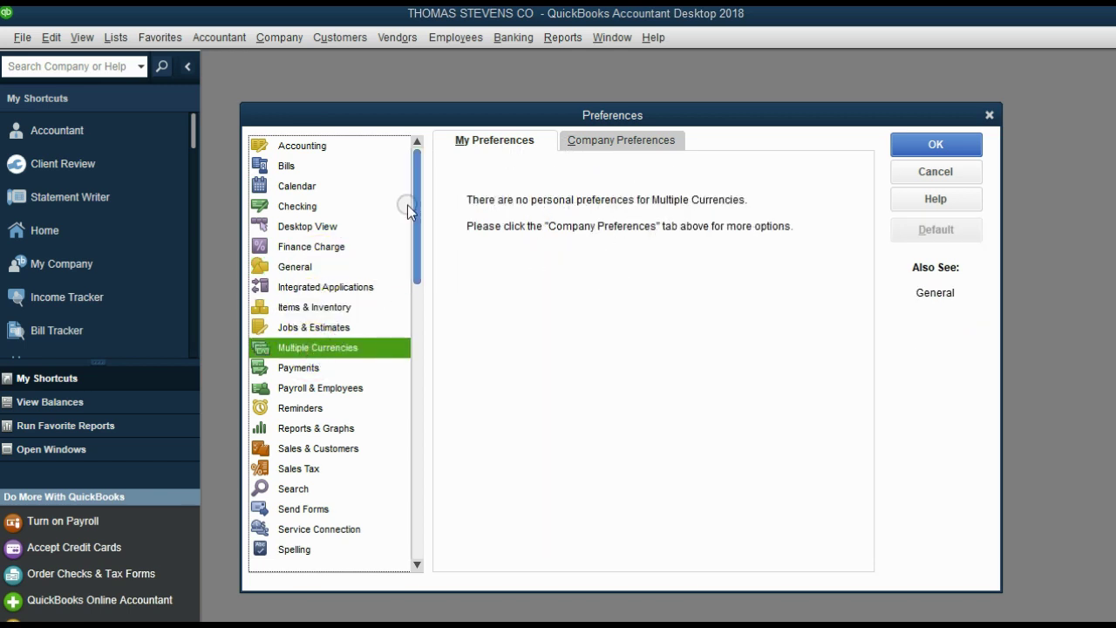
# Browse Calendar, Desktop View, General, Jobs & Estimates and Payroll & Employees, checking both tabs
pyautogui.click(293, 185)
pyautogui.click(320, 227)
pyautogui.click(301, 266)
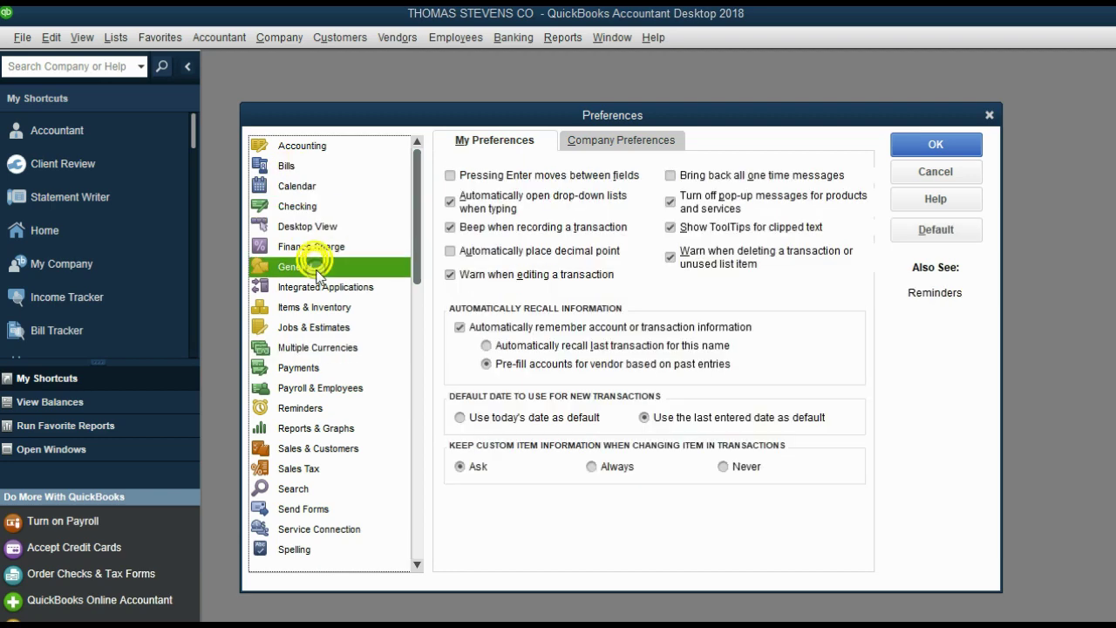
pyautogui.click(314, 329)
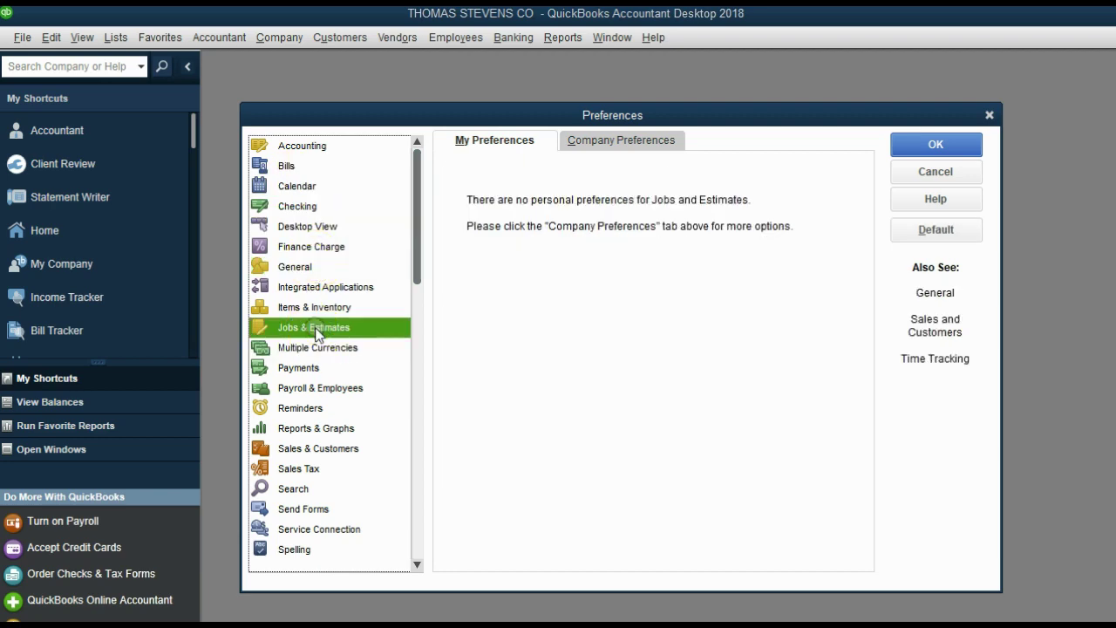
pyautogui.click(316, 389)
pyautogui.click(588, 141)
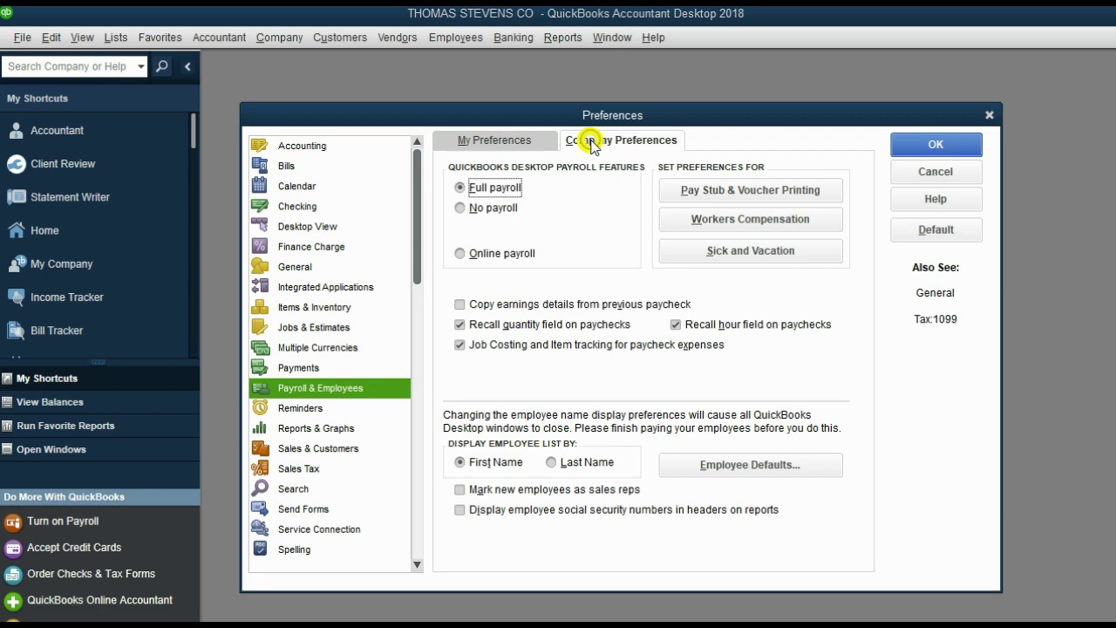
pyautogui.click(509, 140)
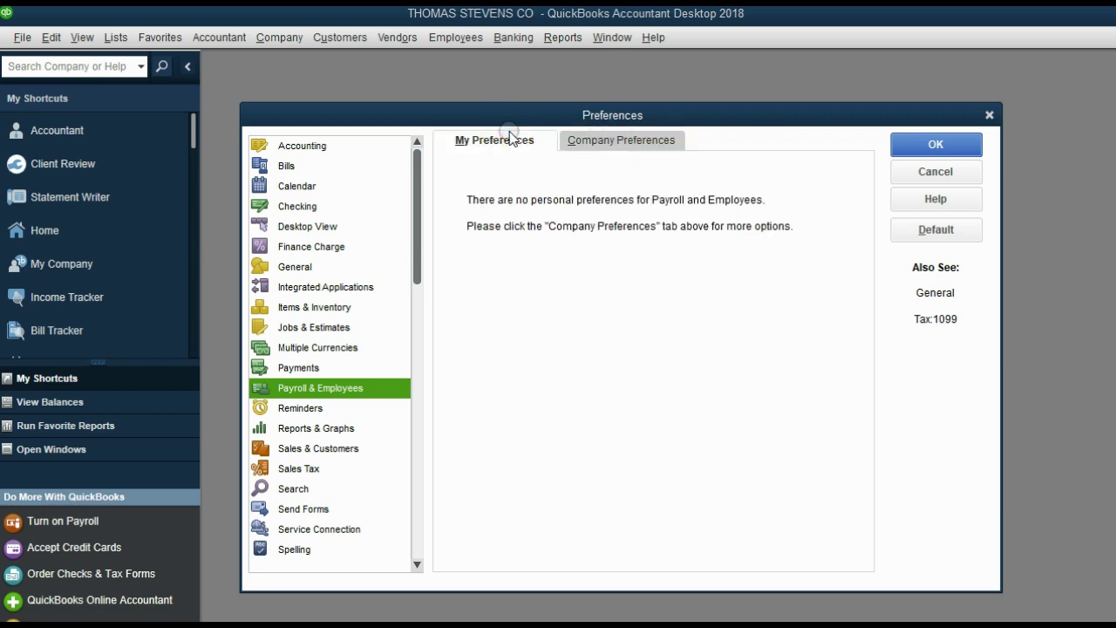
# Show the company Accounting date warnings and their 90-day past and 30-day future limits
pyautogui.click(335, 148)
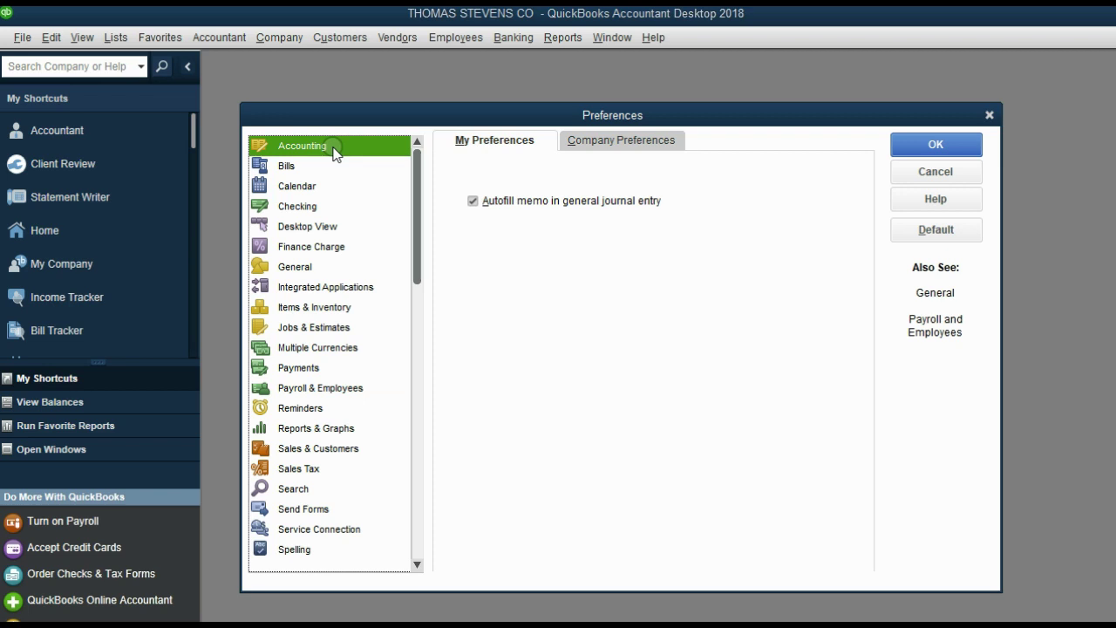
pyautogui.click(597, 143)
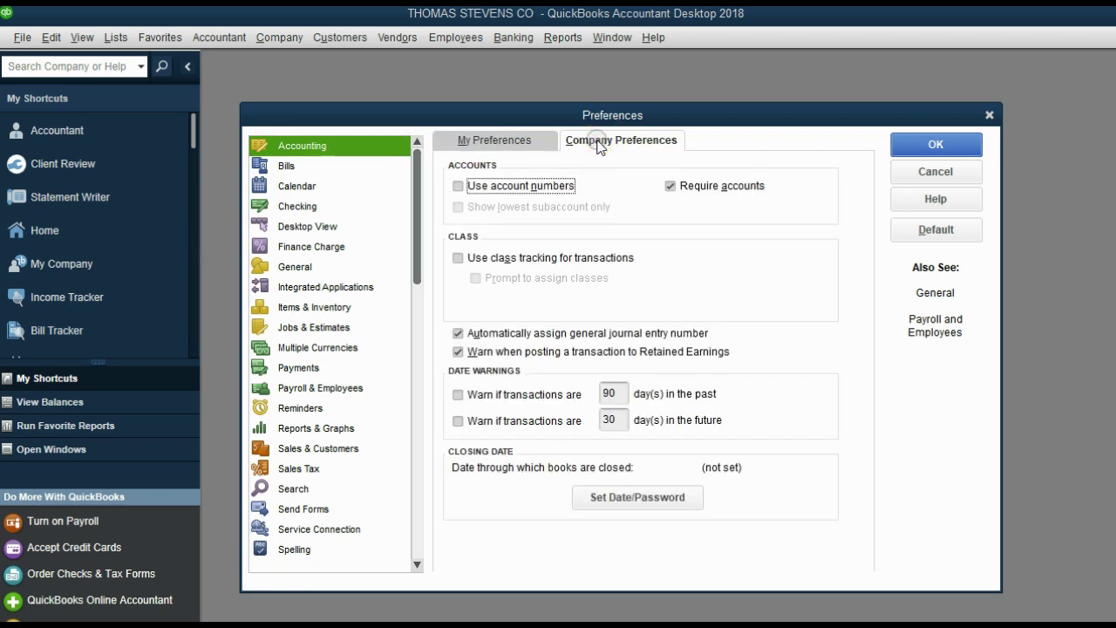
pyautogui.click(458, 394)
pyautogui.click(460, 423)
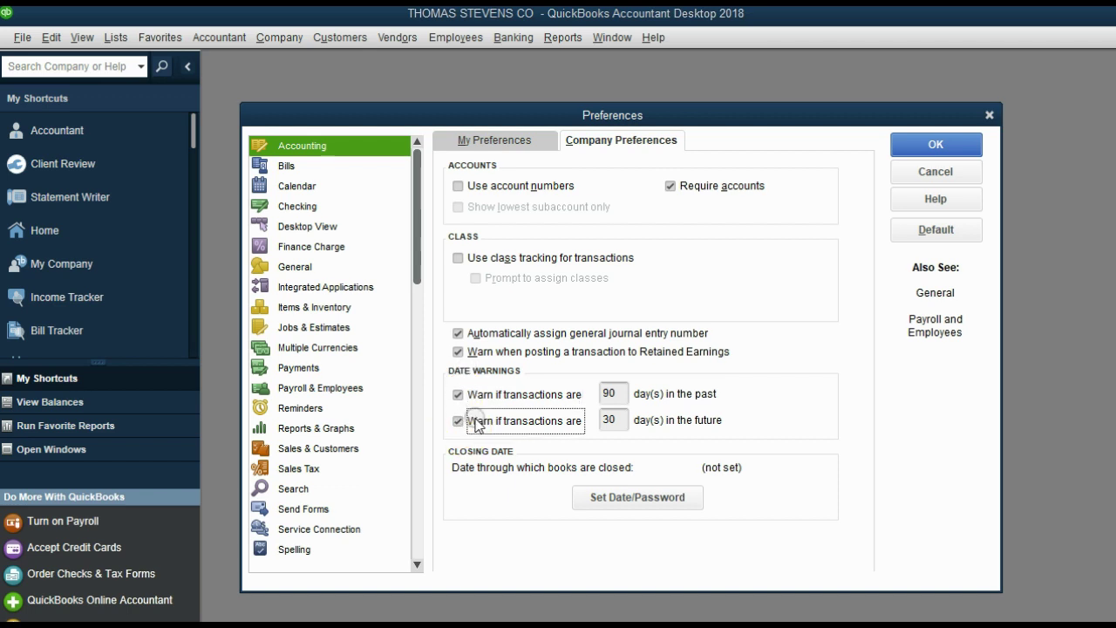
pyautogui.click(615, 393)
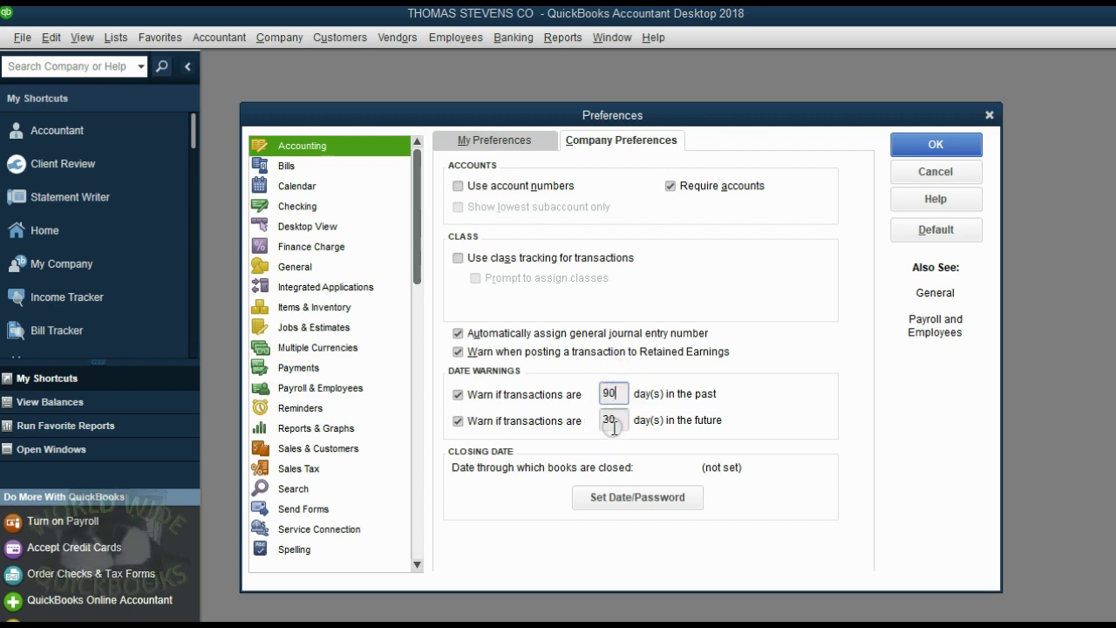
pyautogui.click(613, 422)
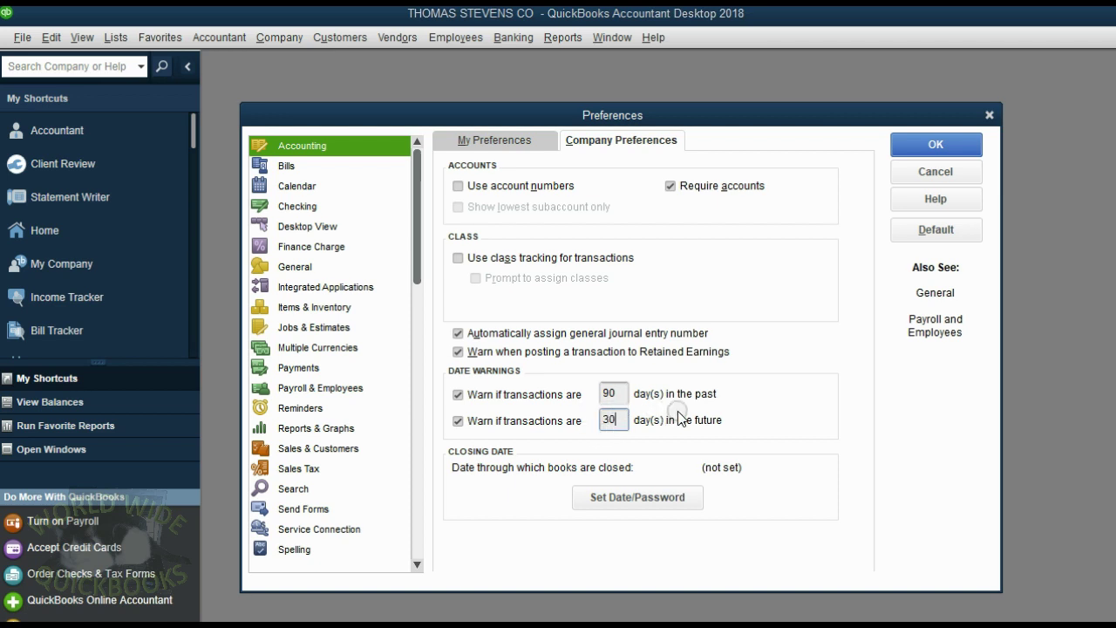
# Turn off both past and future transaction date warnings and save the preferences
pyautogui.click(457, 395)
pyautogui.click(458, 421)
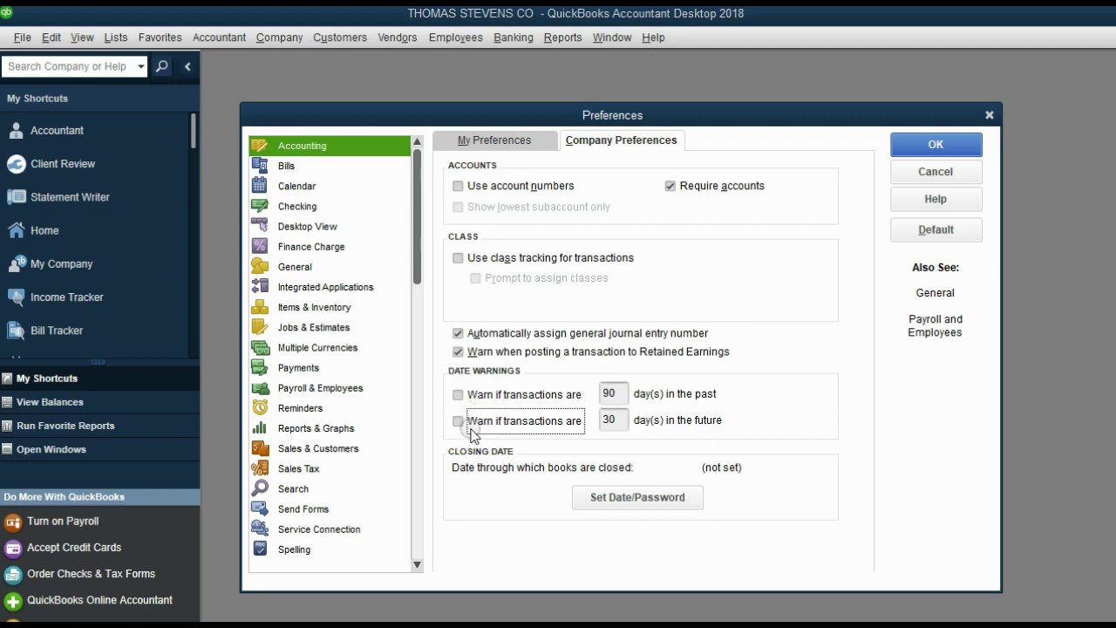
pyautogui.click(925, 151)
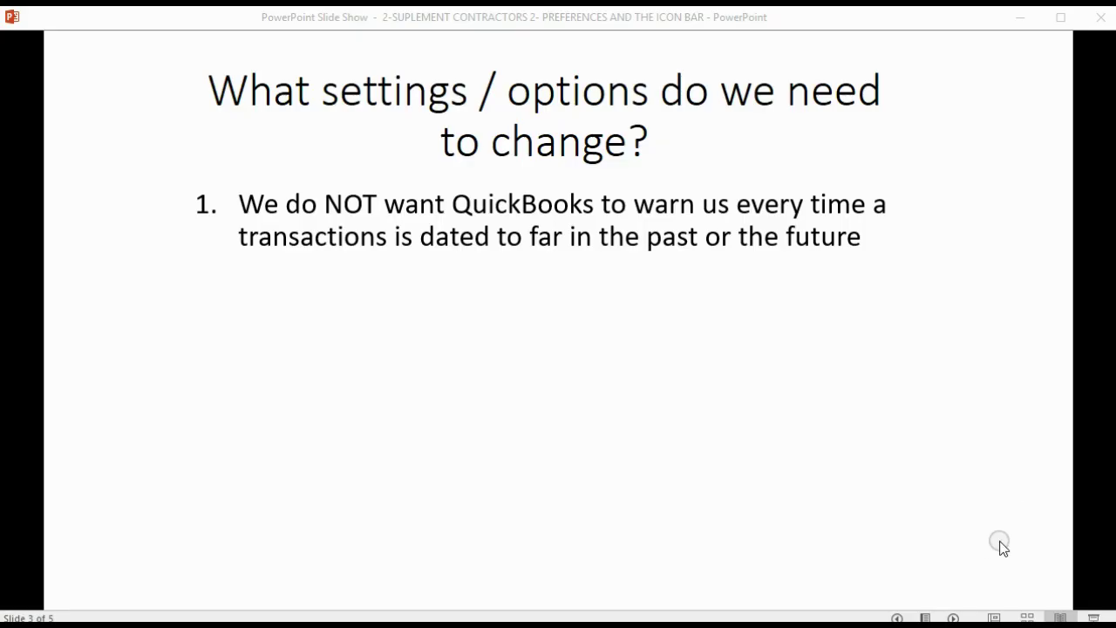
# Reveal slide 3's second point about not saving open windows on the desktop
pyautogui.click(999, 541)
pyautogui.click(998, 542)
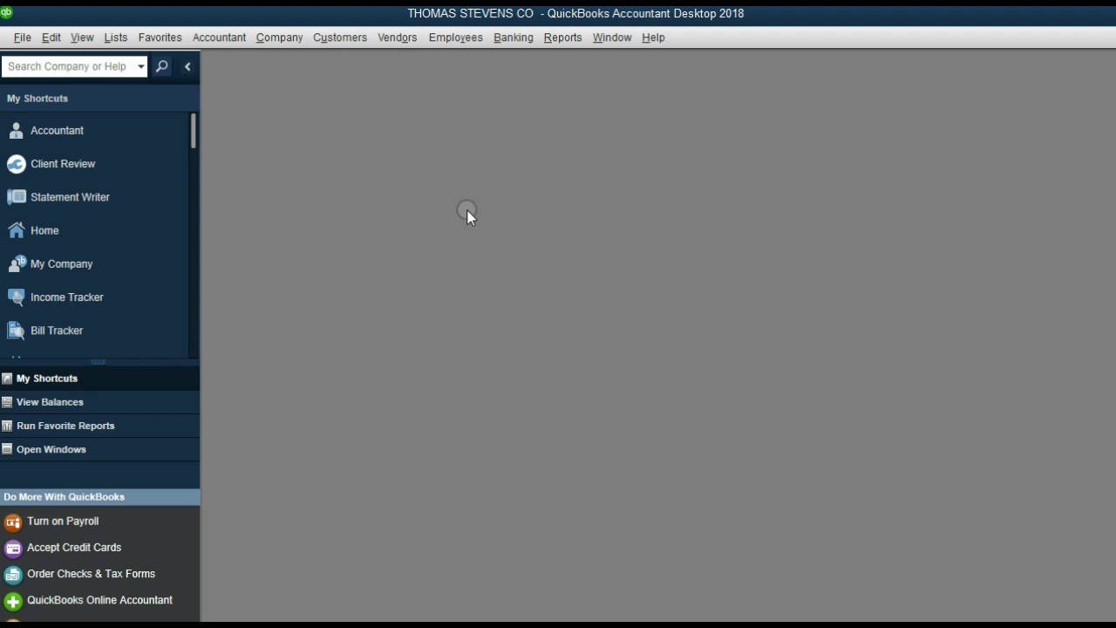
# Set Desktop View preferences to 'Don't save the desktop' and confirm with OK
pyautogui.click(51, 37)
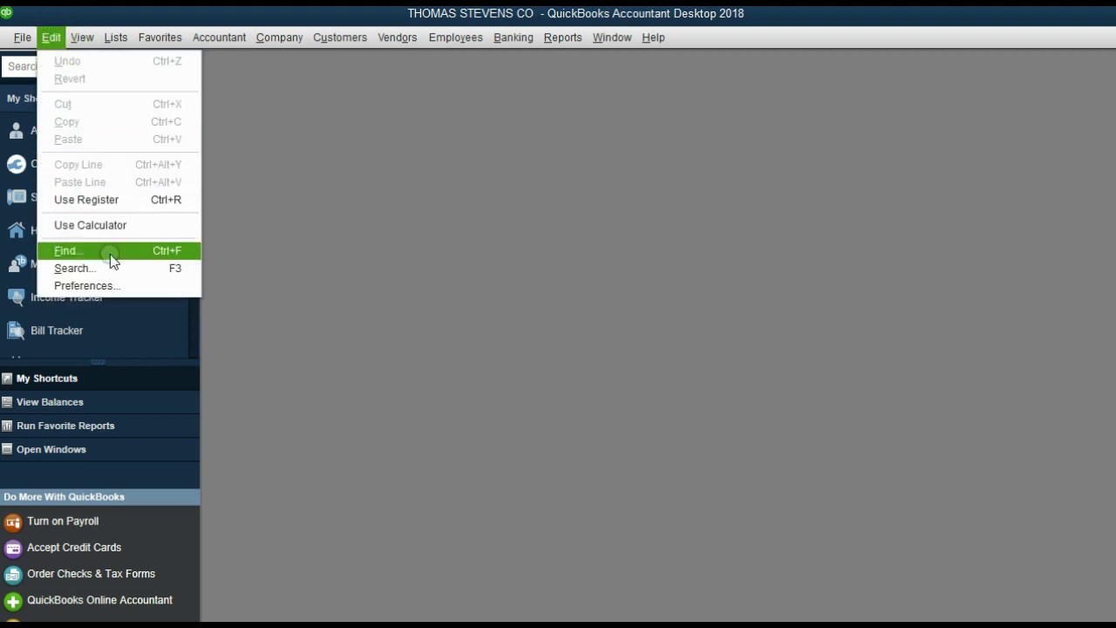
pyautogui.click(111, 285)
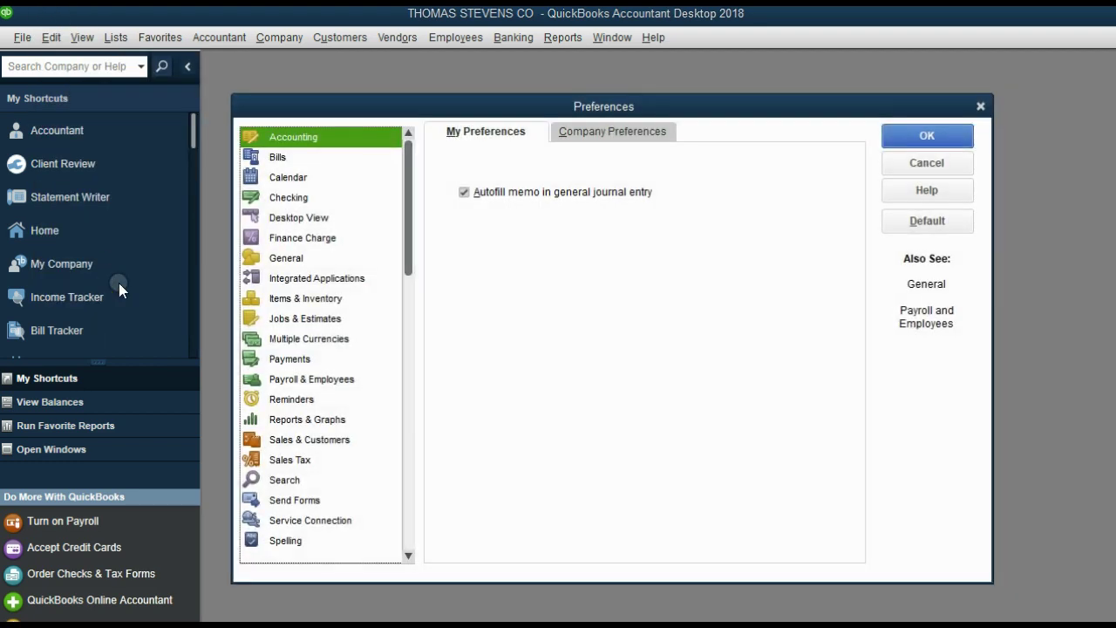
pyautogui.click(281, 223)
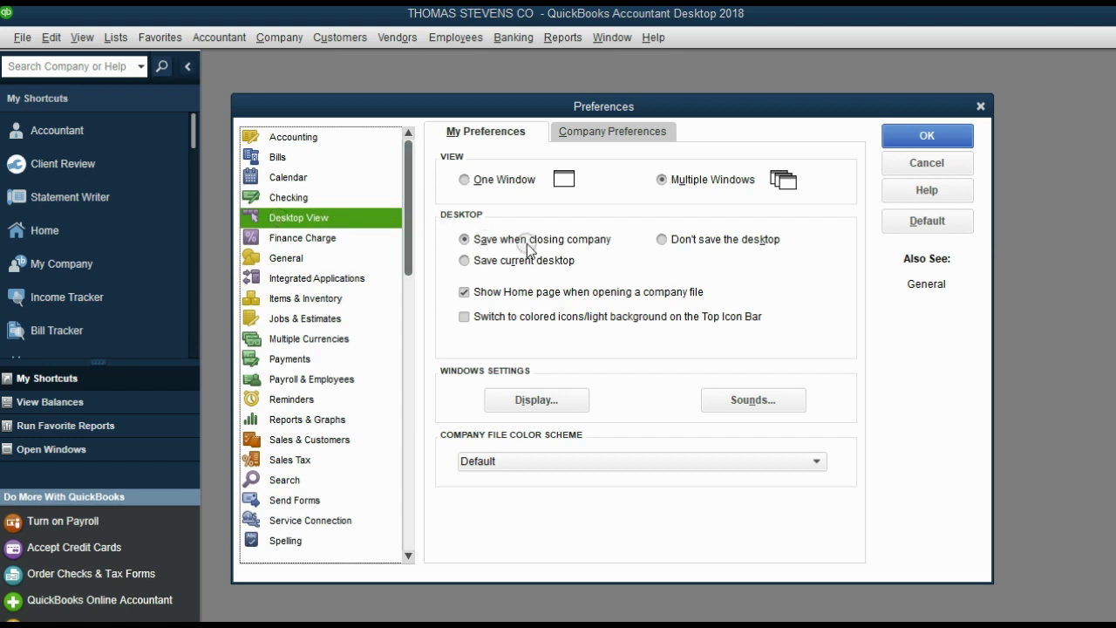
pyautogui.click(665, 240)
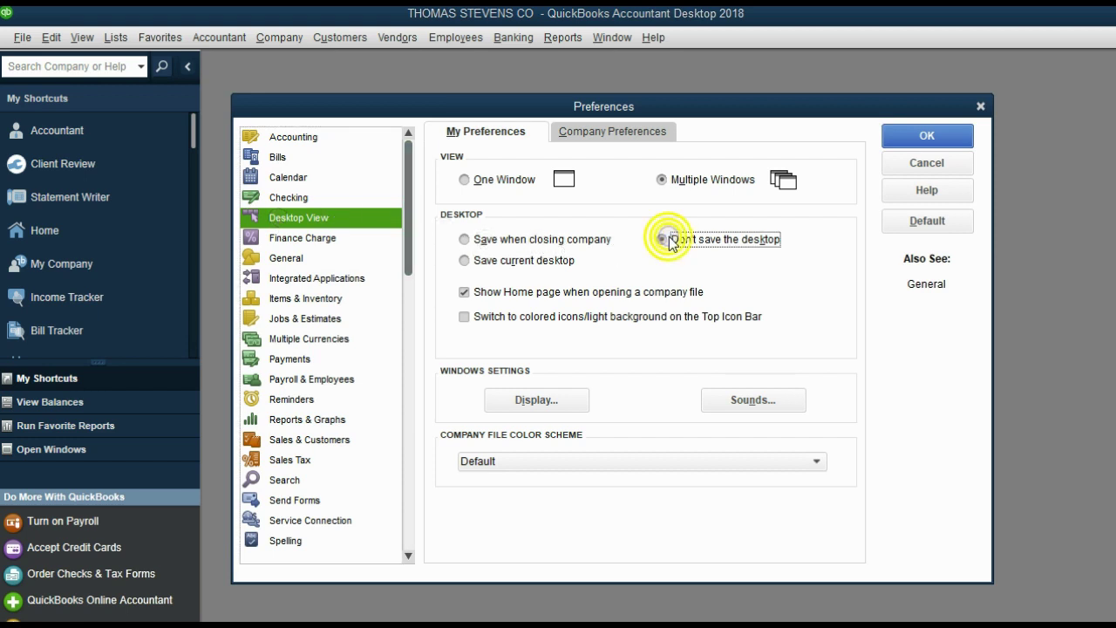
pyautogui.click(902, 140)
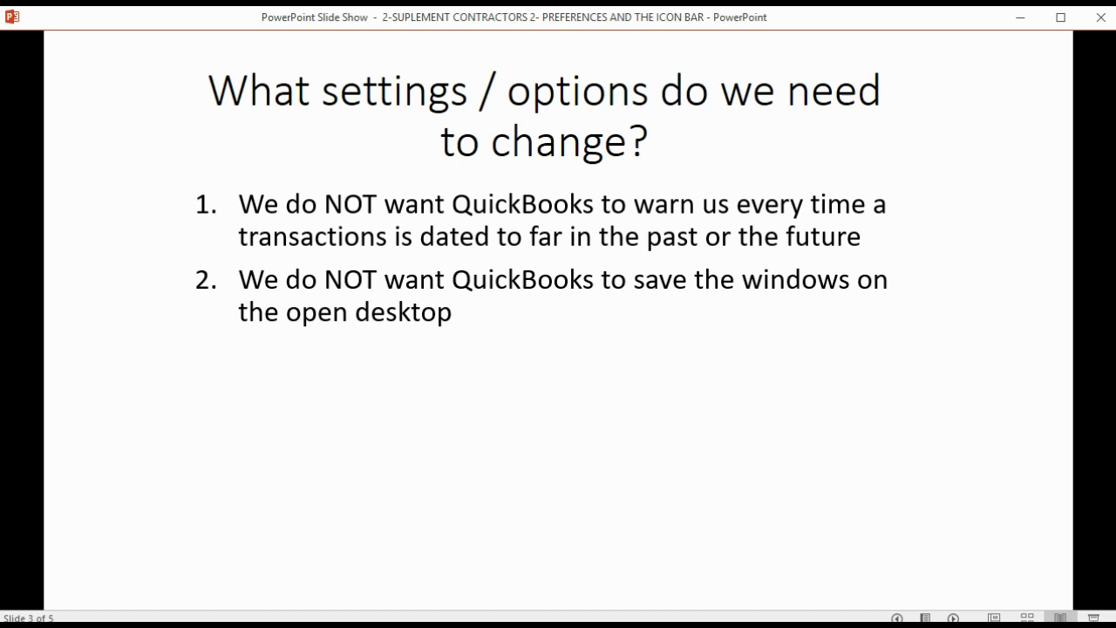
# Reveal slide 3's third point about not opening the Home window with the file
pyautogui.click(747, 516)
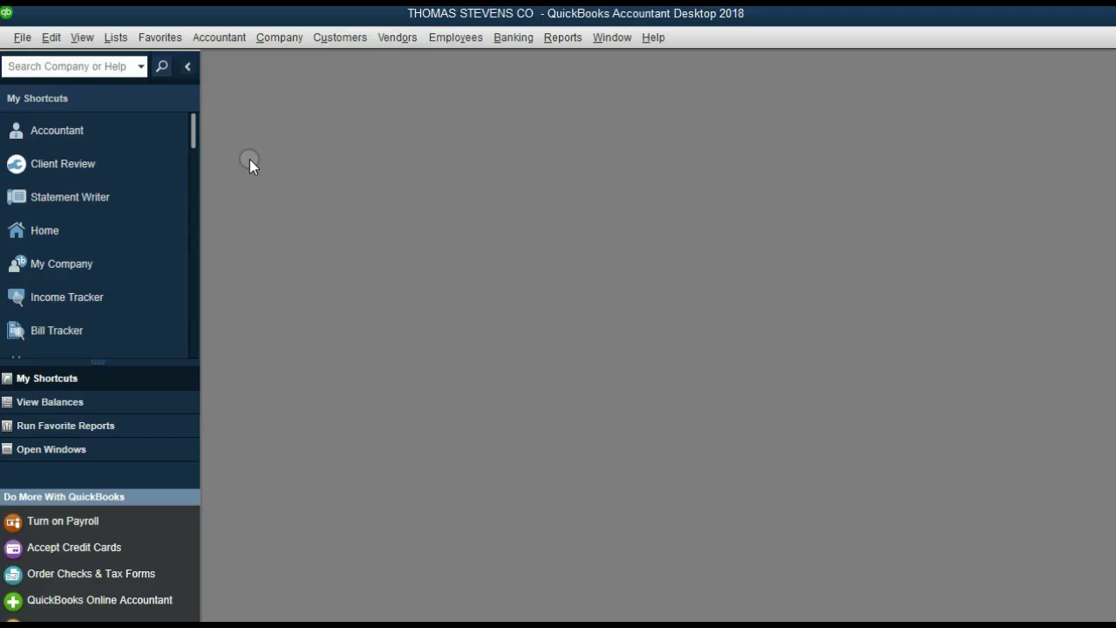
pyautogui.click(649, 40)
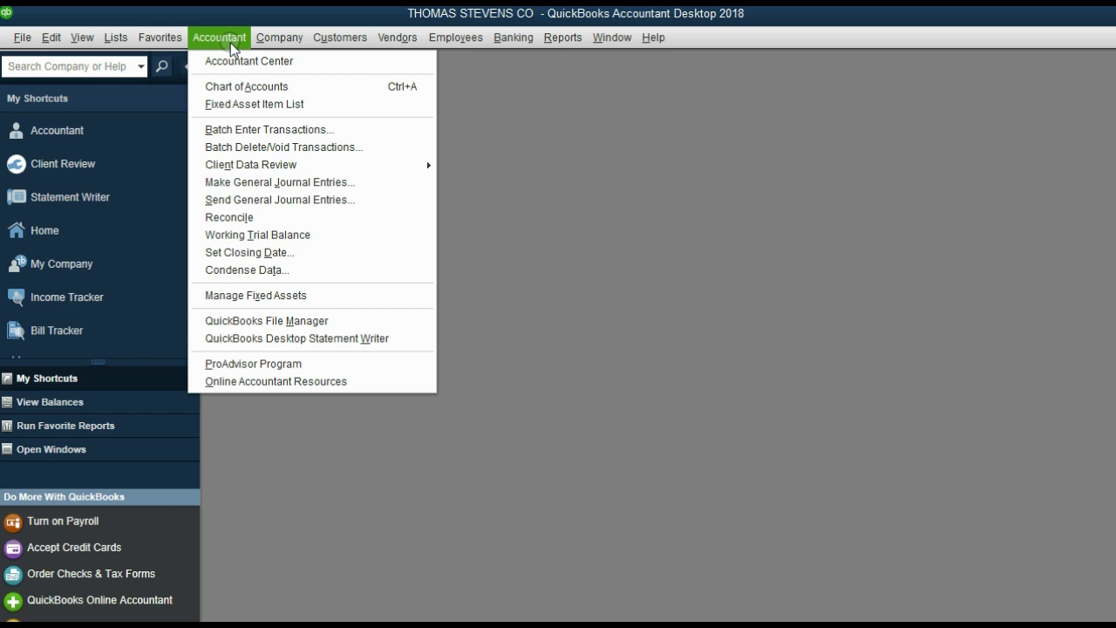
pyautogui.click(275, 66)
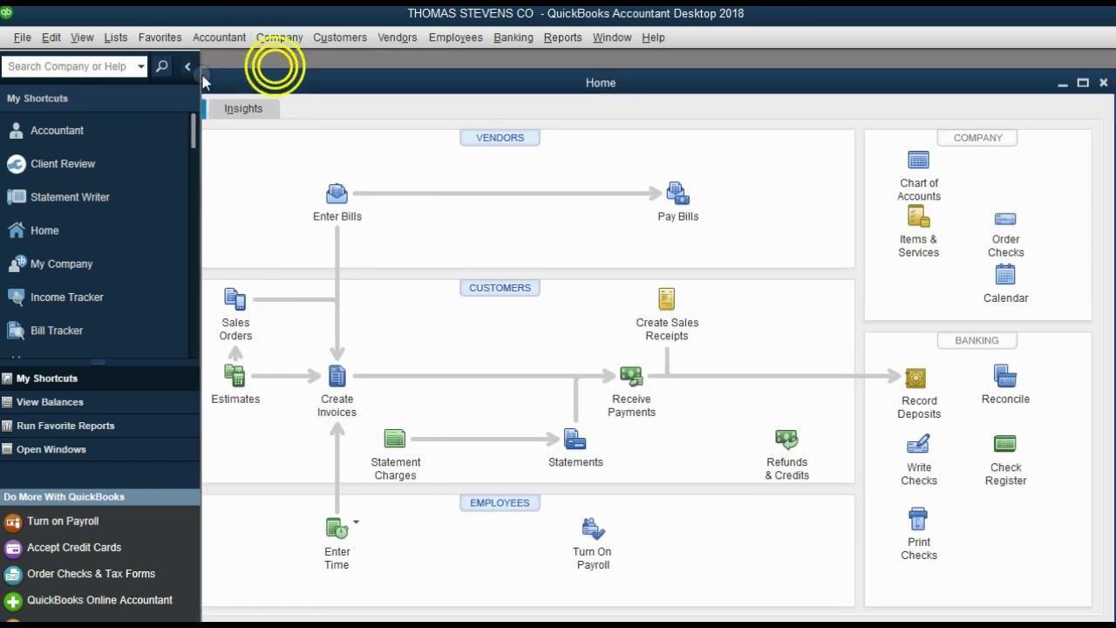
pyautogui.moveTo(202, 82); pyautogui.dragTo(223, 84)
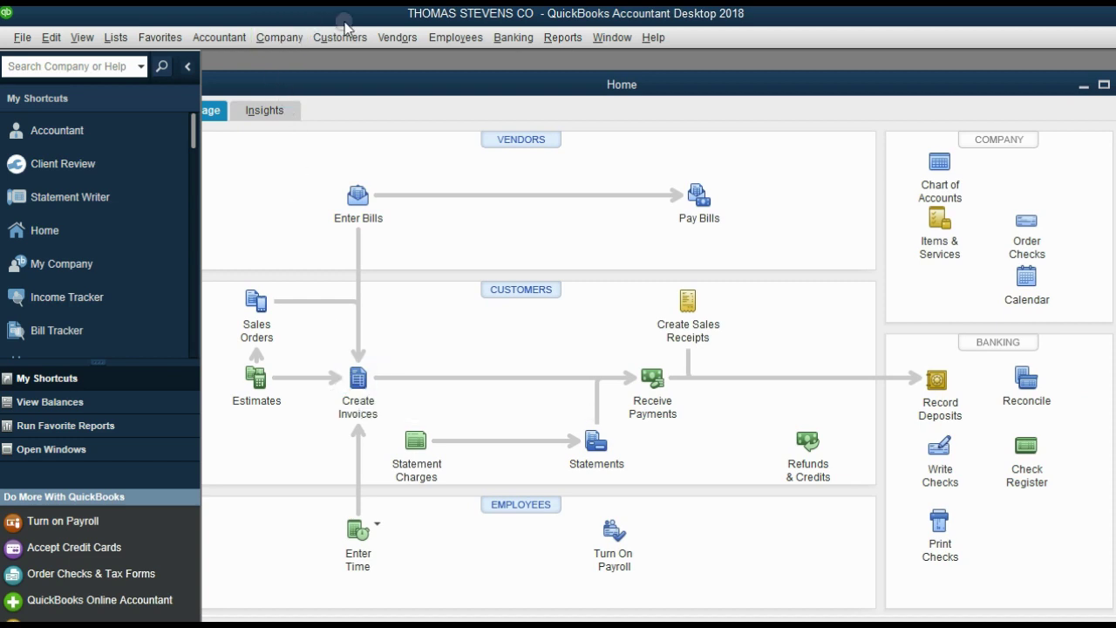
pyautogui.moveTo(298, 88); pyautogui.dragTo(253, 100)
pyautogui.moveTo(569, 101); pyautogui.dragTo(545, 91)
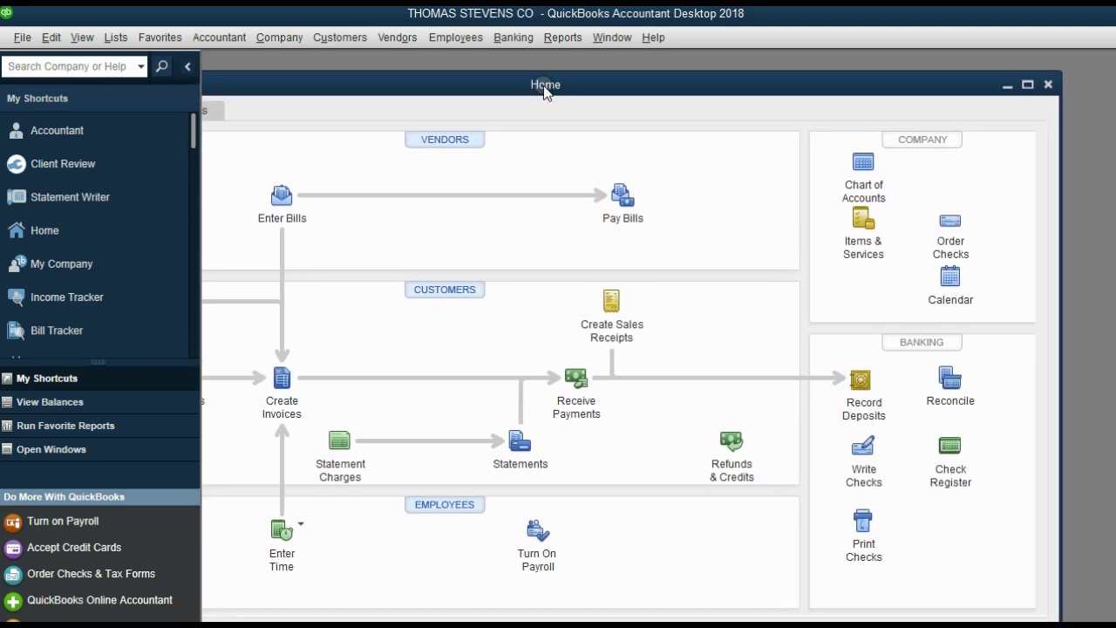
pyautogui.click(1046, 87)
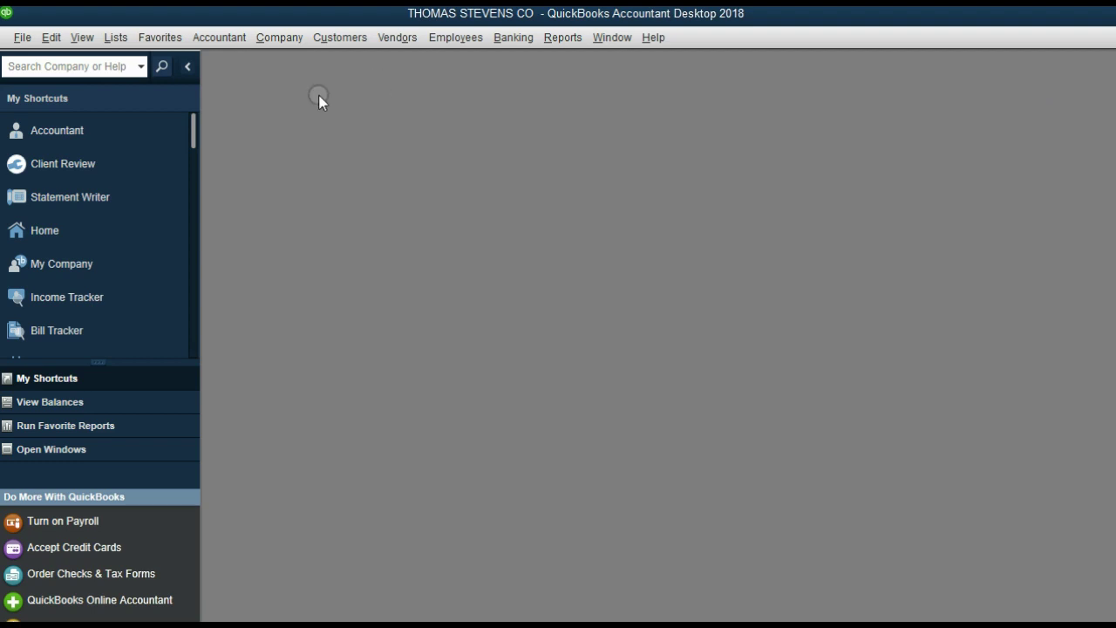
# Uncheck 'Show Home page when opening a company file' in Desktop View My Preferences and save
pyautogui.click(51, 37)
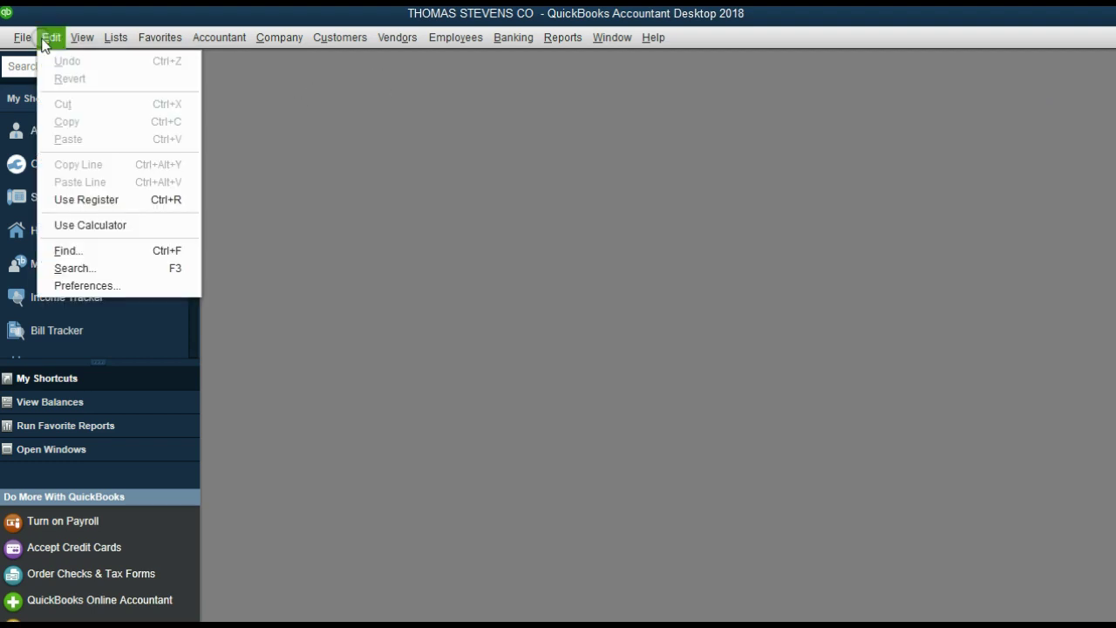
pyautogui.click(87, 285)
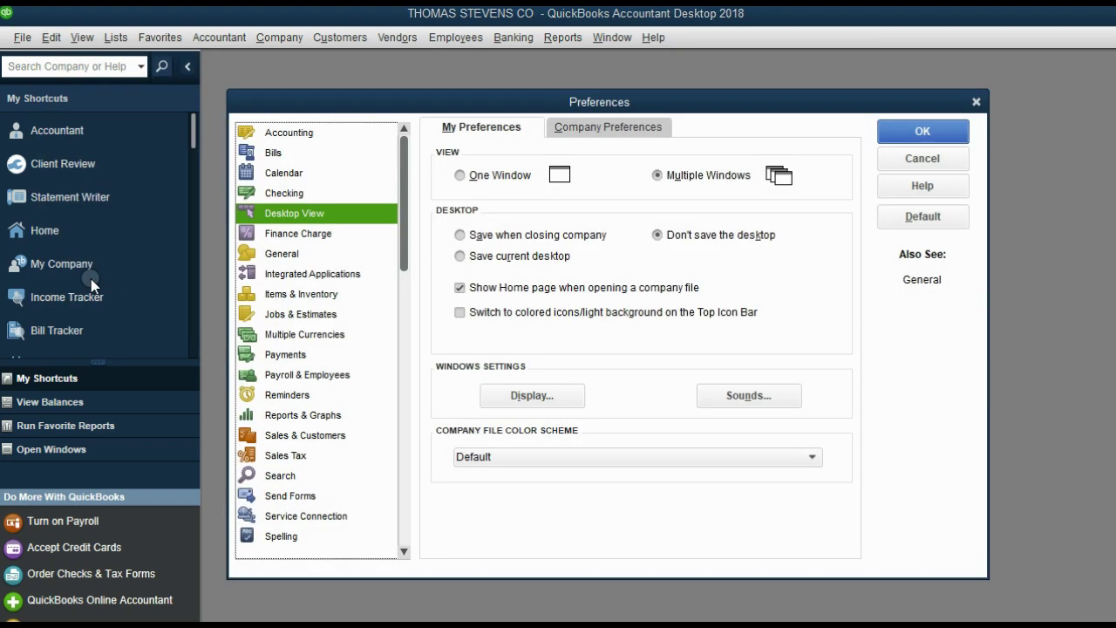
pyautogui.click(280, 193)
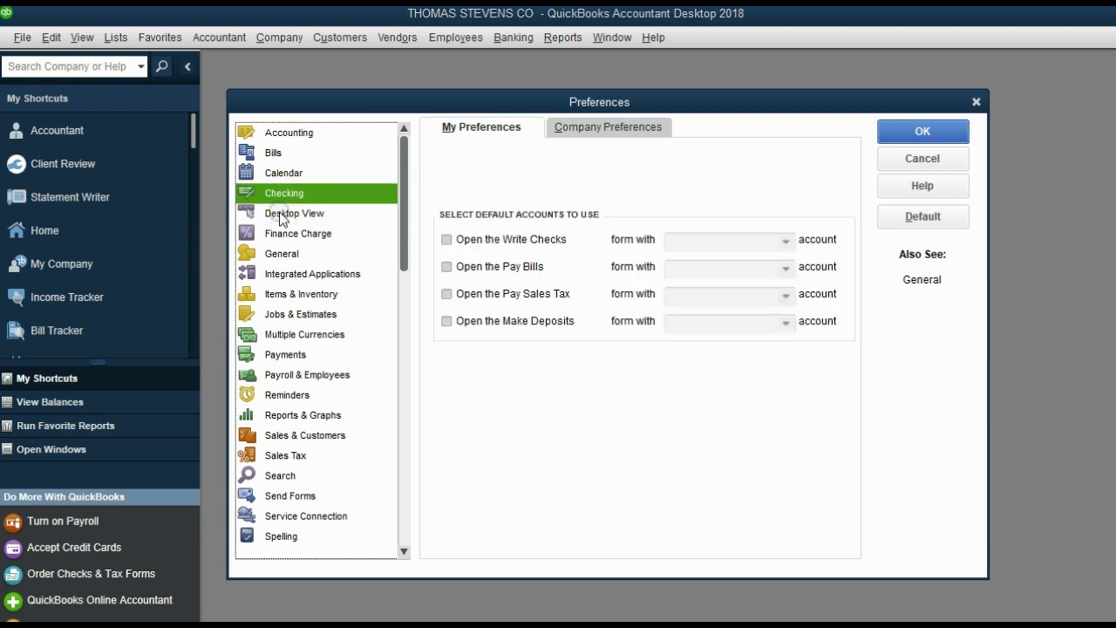
pyautogui.click(279, 216)
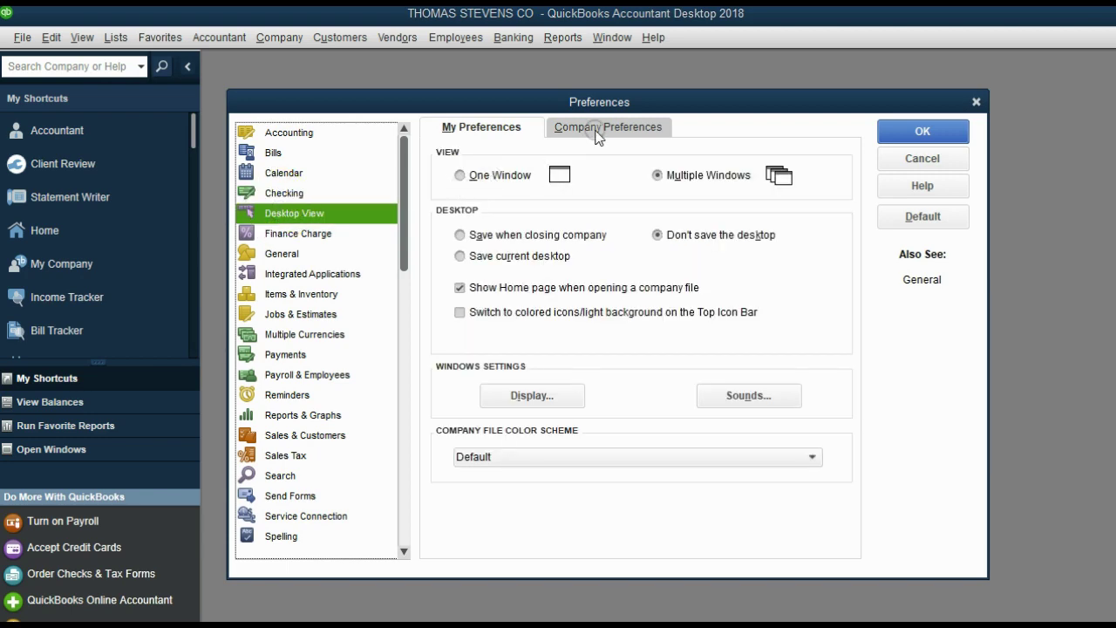
pyautogui.click(476, 126)
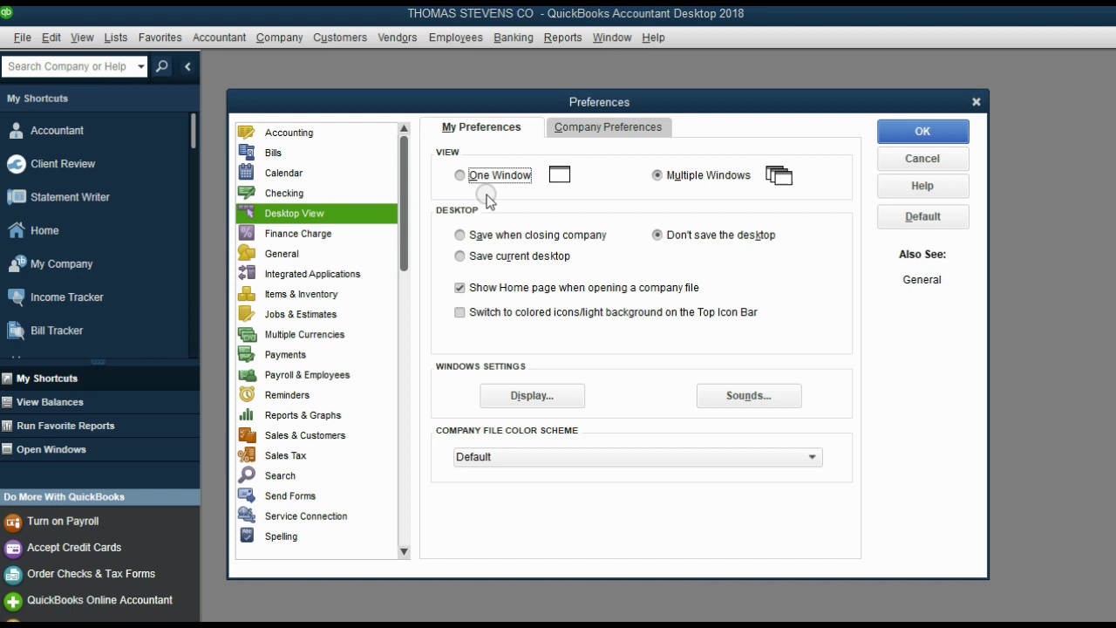
pyautogui.click(459, 288)
pyautogui.click(459, 288)
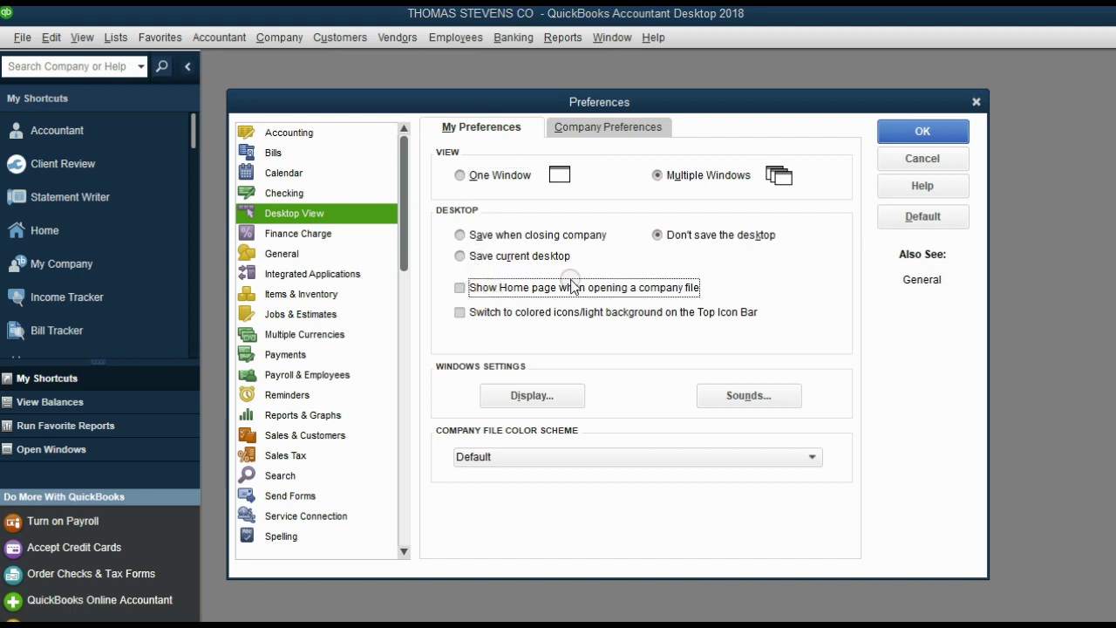
pyautogui.click(904, 135)
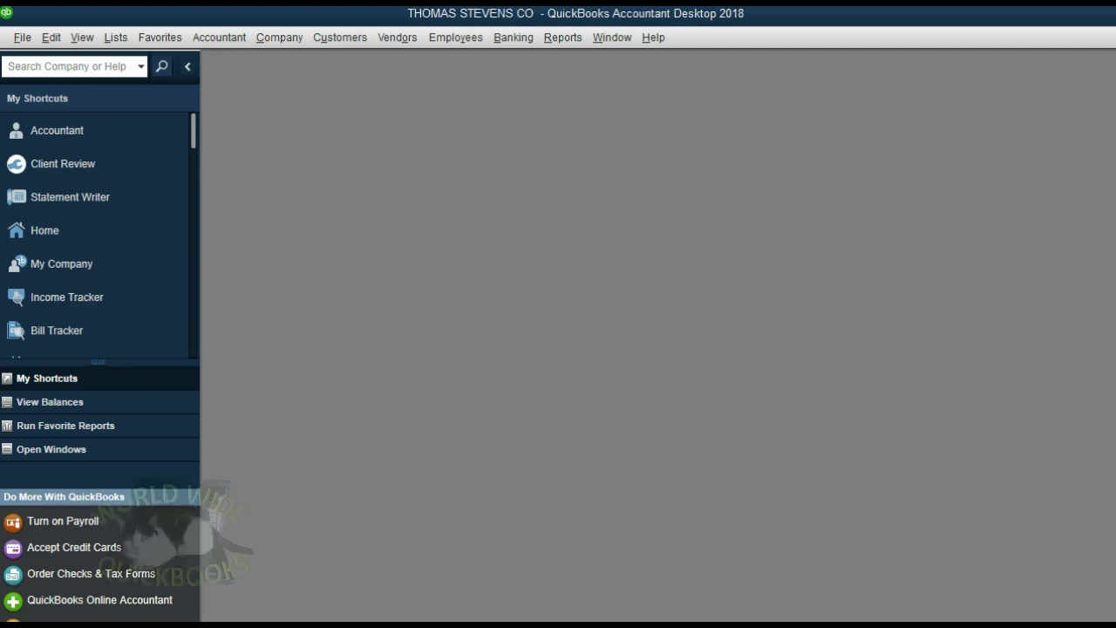
# Reveal slide 3's fourth point about turning off pop-up ads, then return to QuickBooks
pyautogui.hotkey('alt', 'Tab')
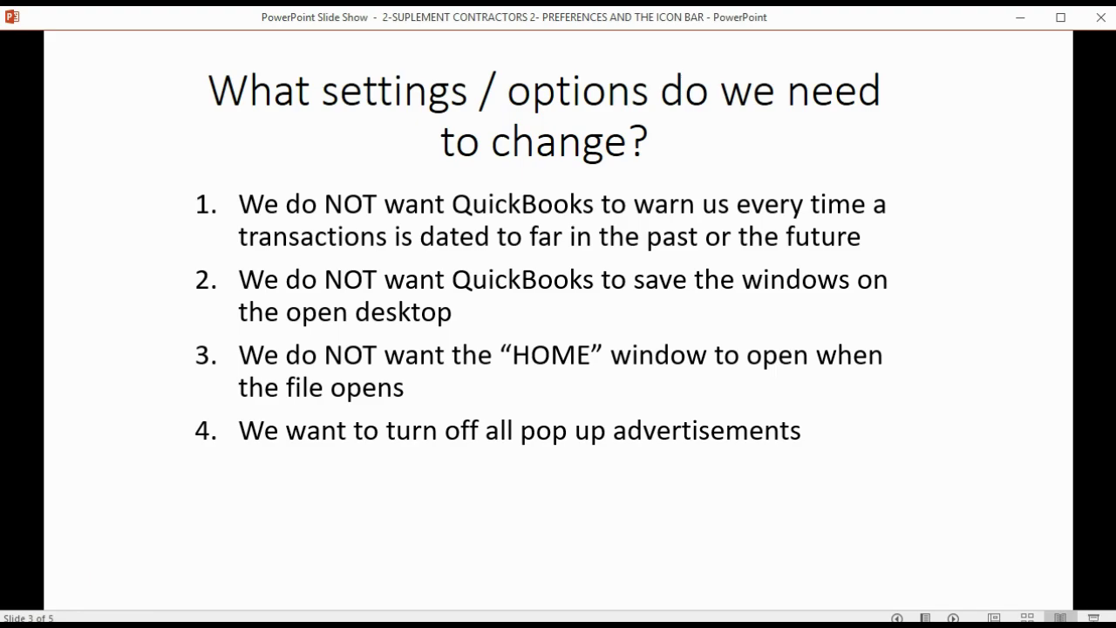
pyautogui.hotkey('alt', 'Tab')
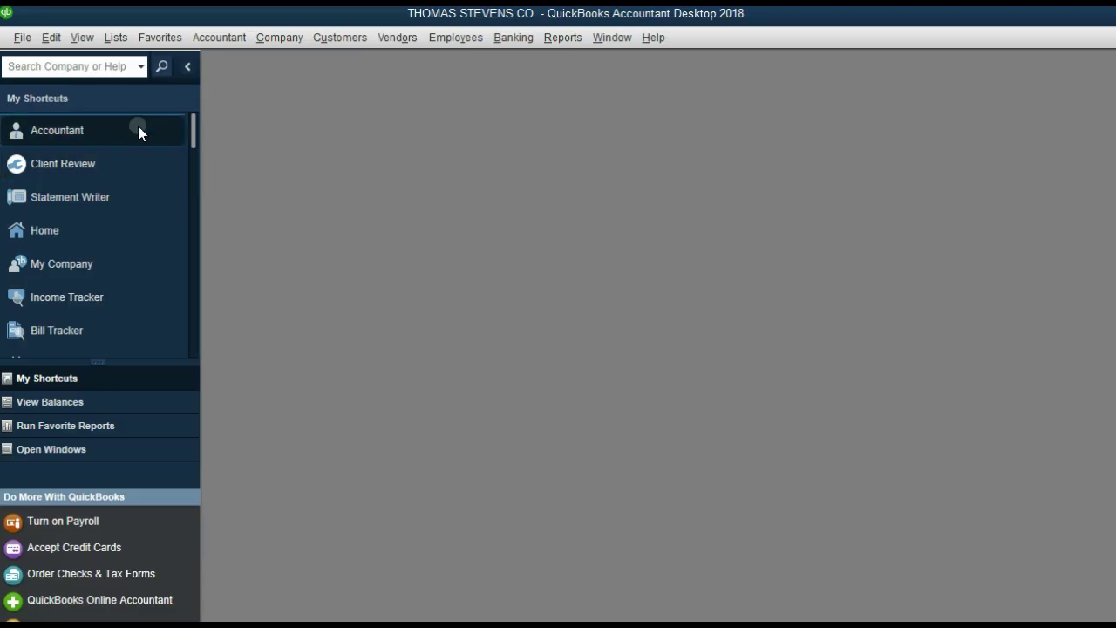
# Check 'Turn off pop-up messages for products and services' in General My Preferences, save, and return to the slides
pyautogui.click(51, 36)
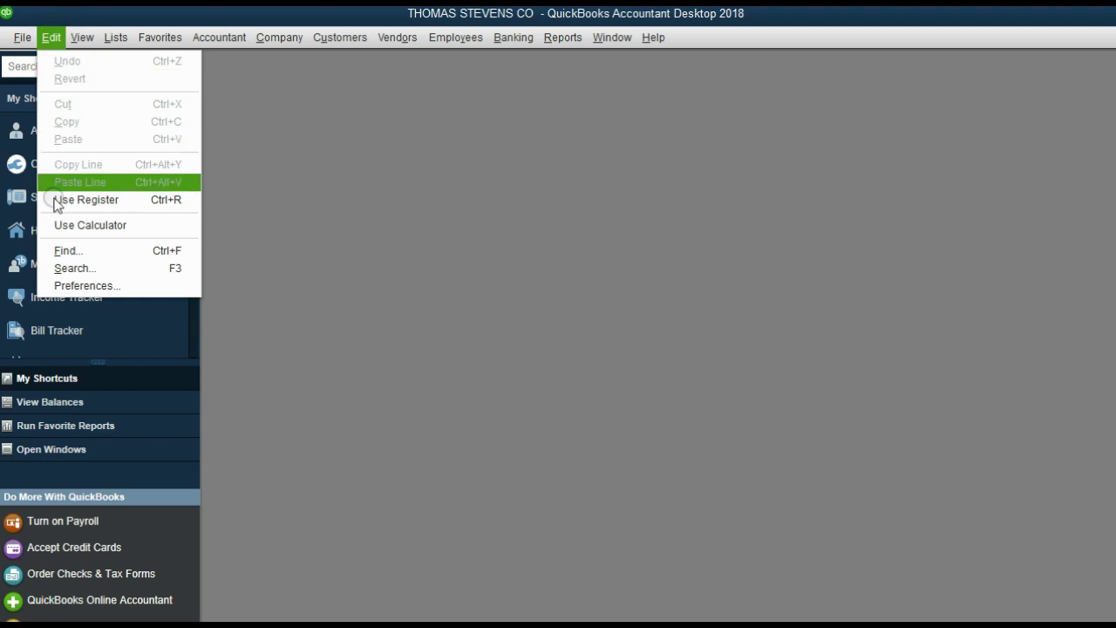
pyautogui.click(80, 286)
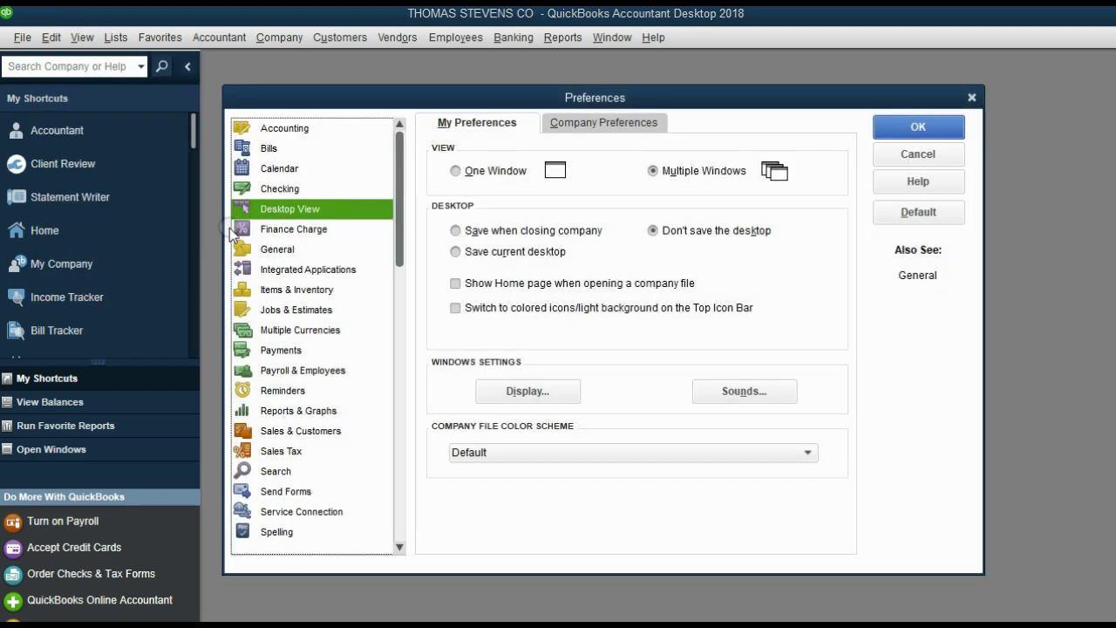
pyautogui.click(274, 248)
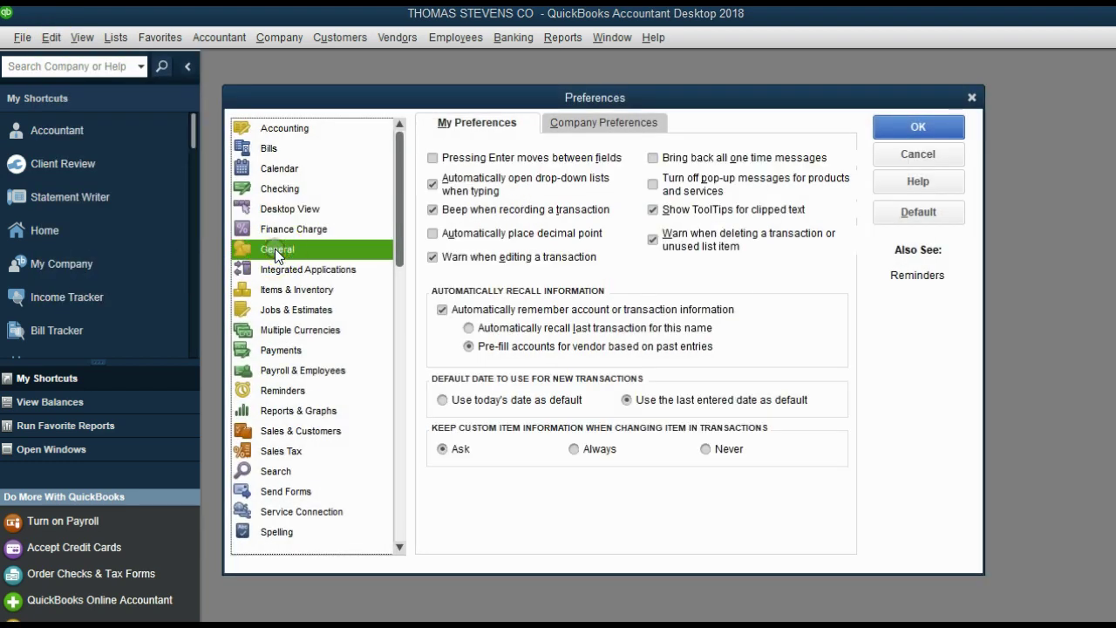
pyautogui.click(581, 128)
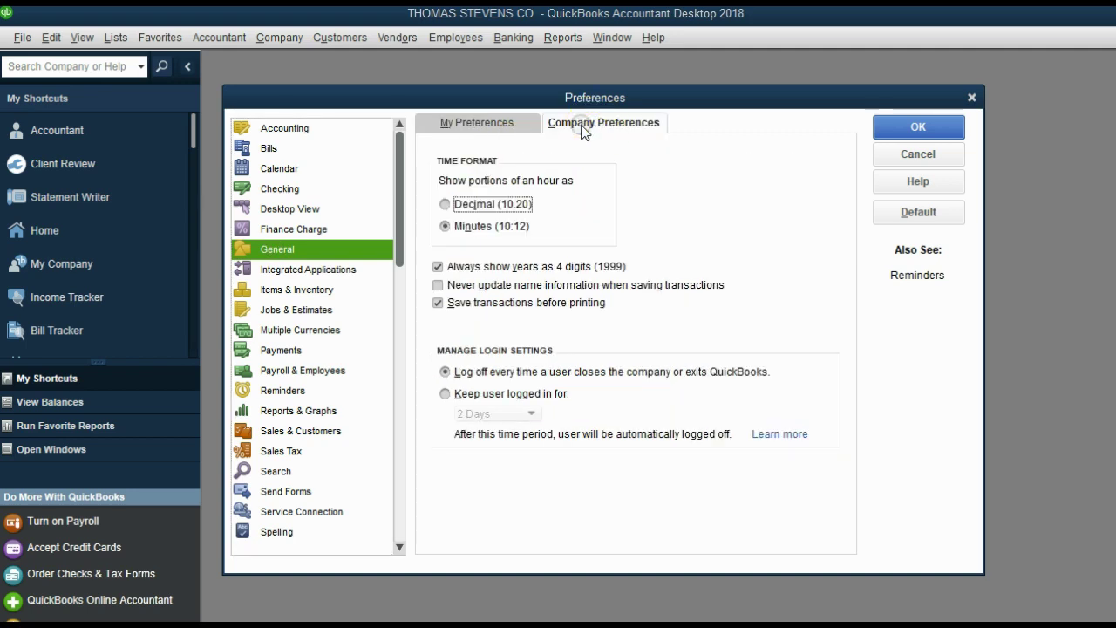
pyautogui.click(506, 124)
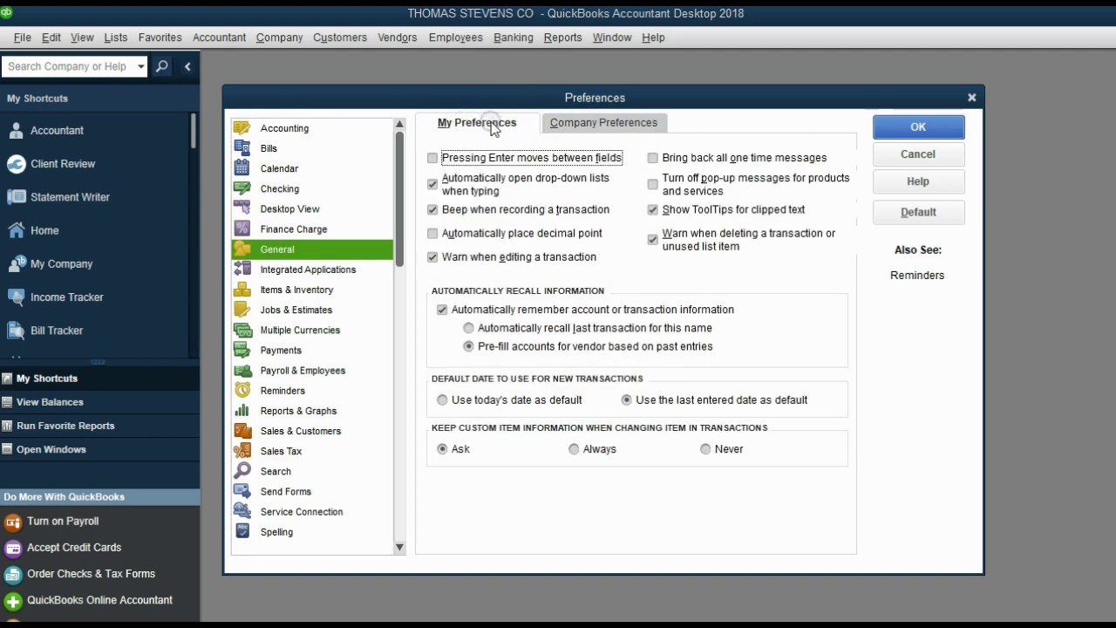
pyautogui.click(654, 185)
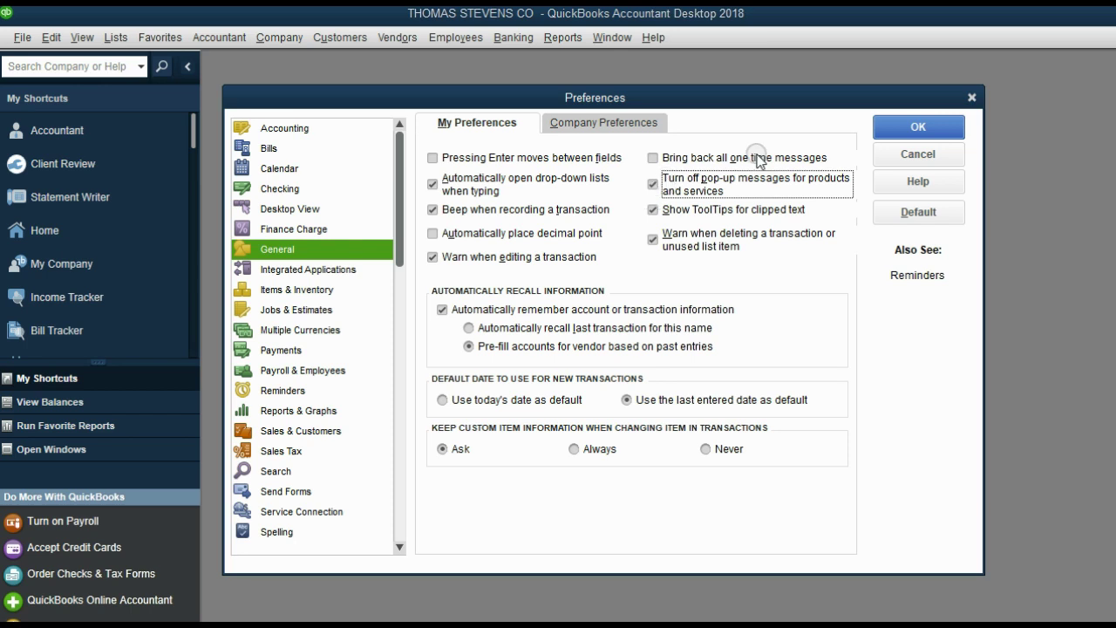
pyautogui.click(917, 127)
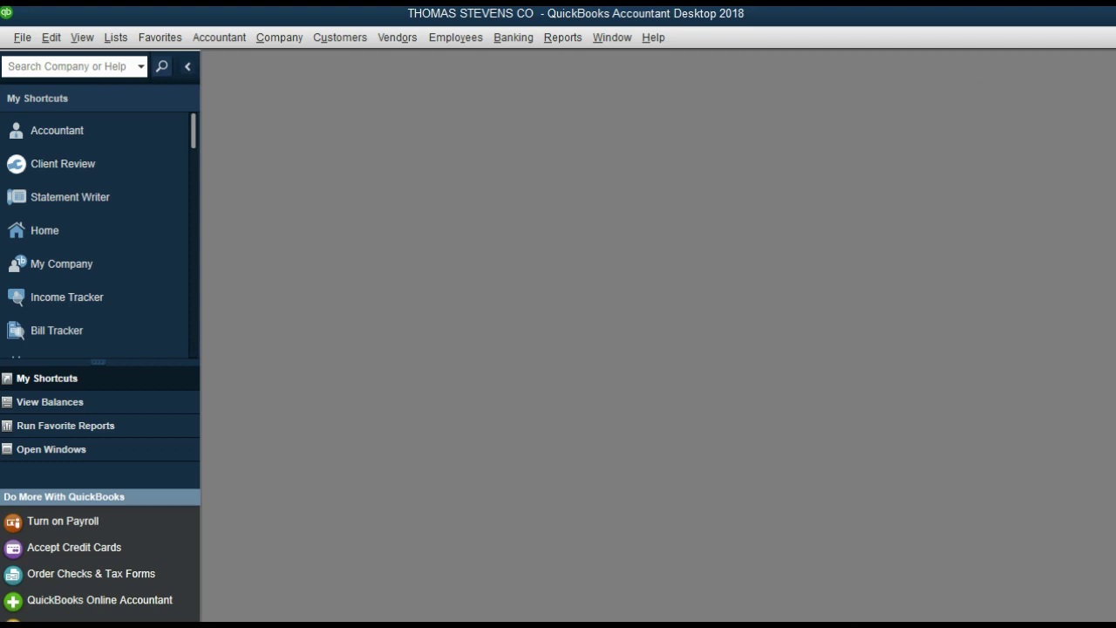
pyautogui.click(750, 580)
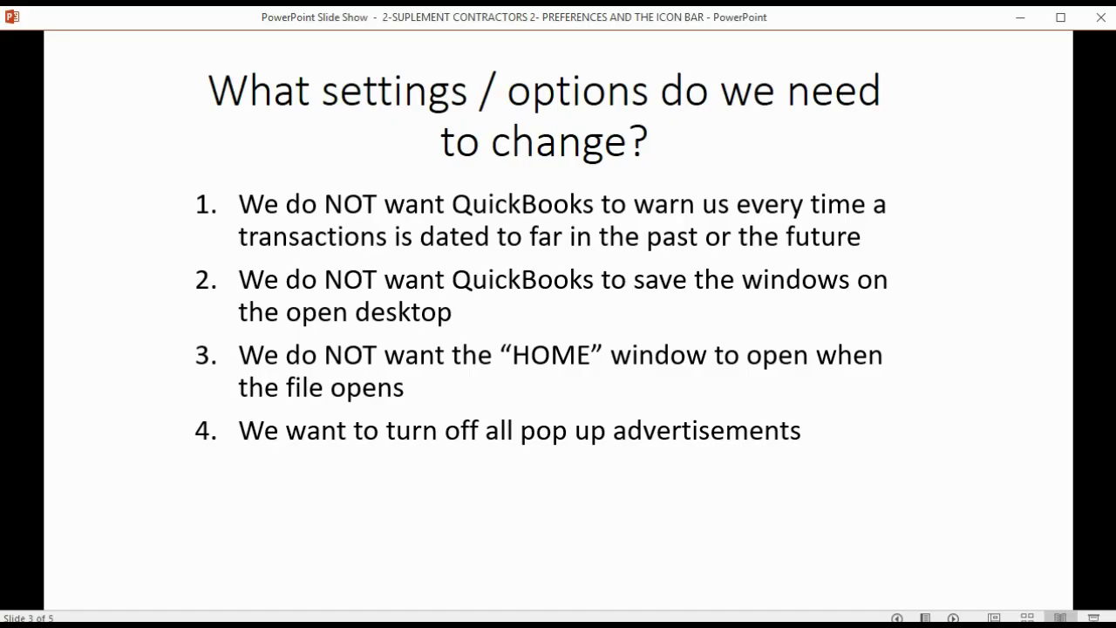
# Show the fifth slide point on depositing money directly into the bank, then return to QuickBooks
pyautogui.click(661, 579)
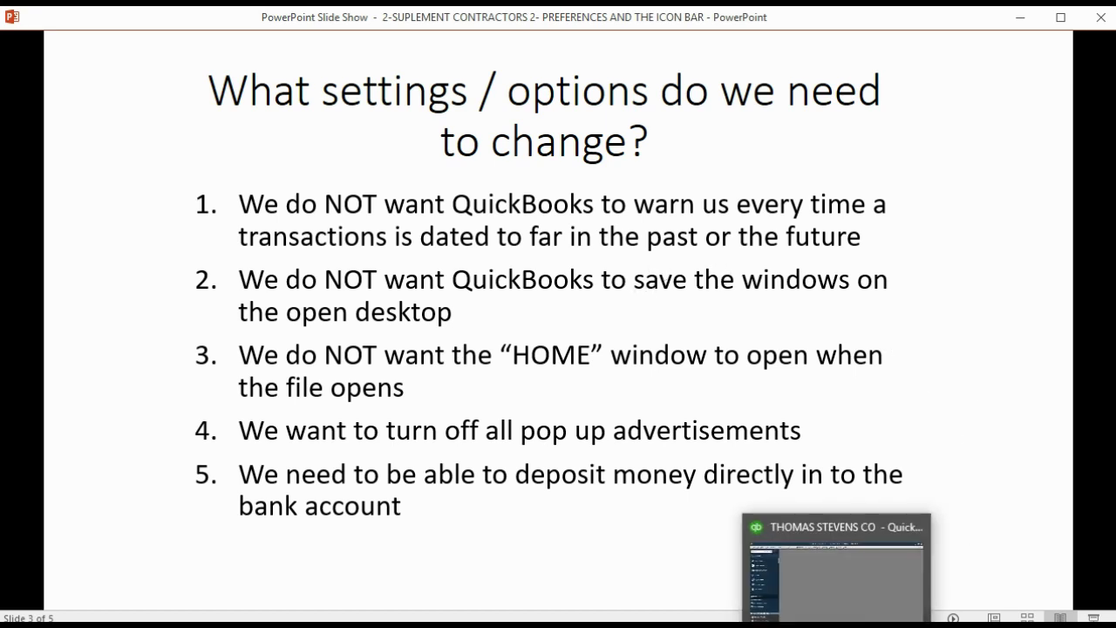
pyautogui.click(835, 576)
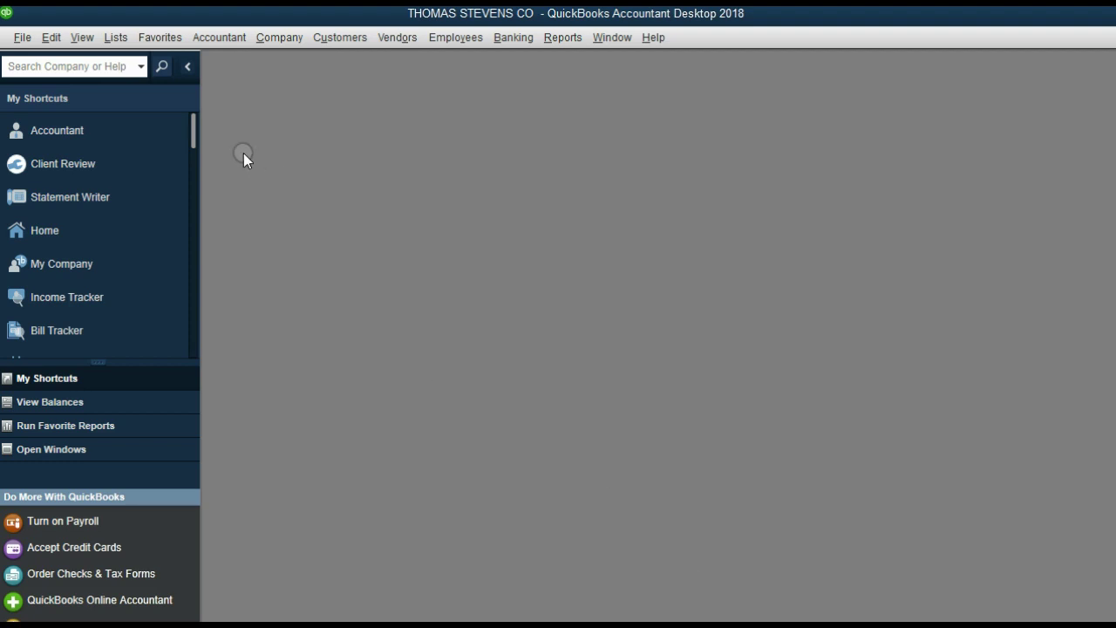
# Uncheck 'Use Undeposited Funds as a default deposit to account' in company Payments preferences and save
pyautogui.click(50, 37)
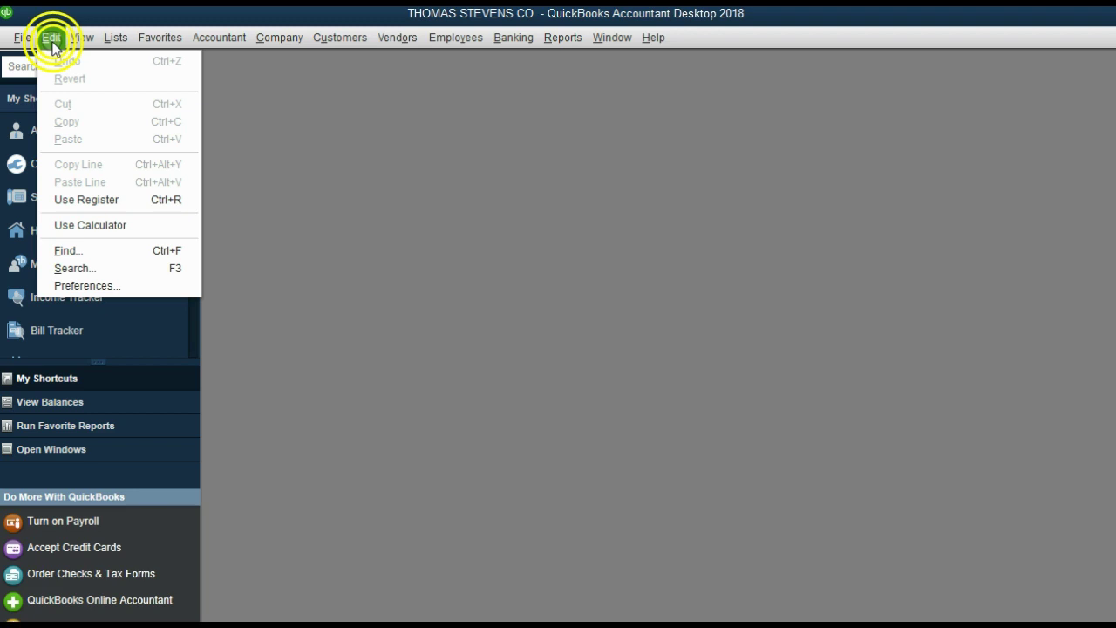
pyautogui.click(135, 283)
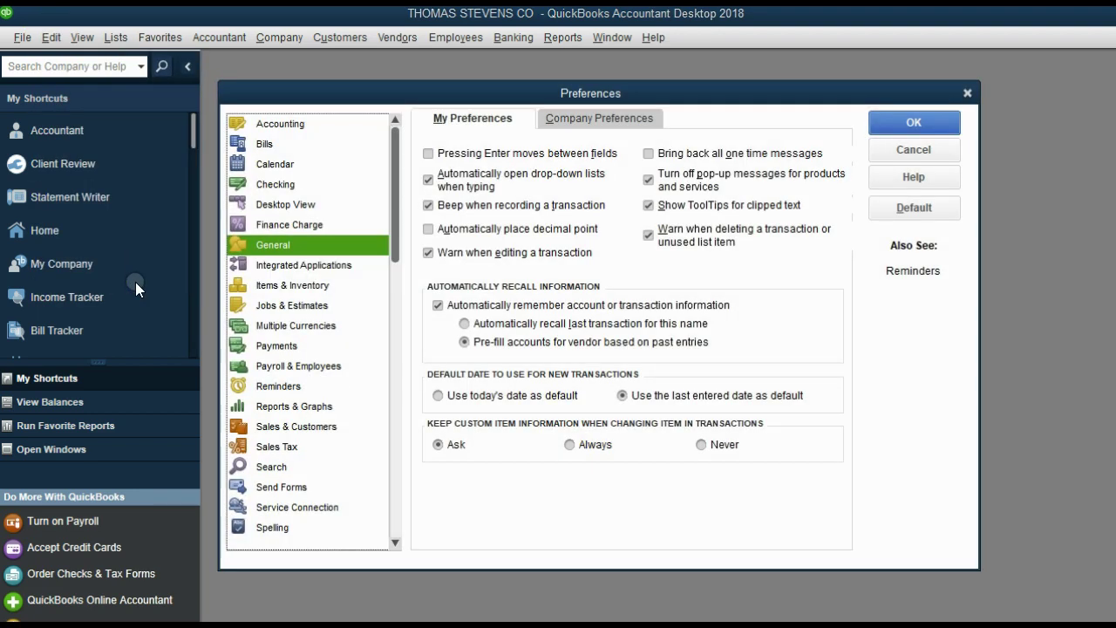
pyautogui.click(286, 348)
pyautogui.click(592, 116)
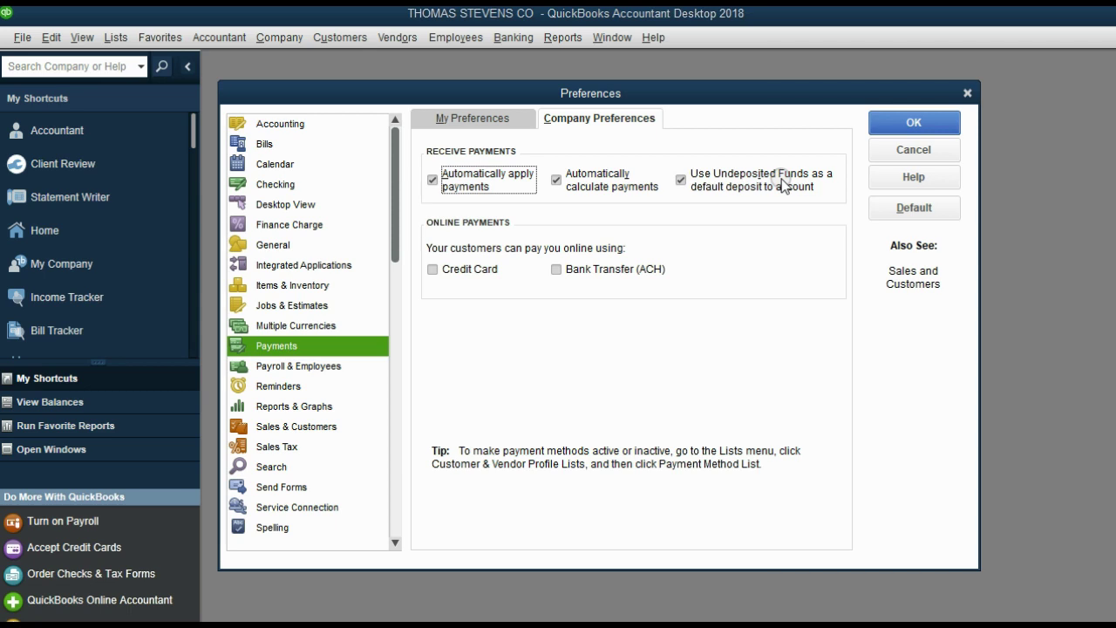
pyautogui.click(680, 182)
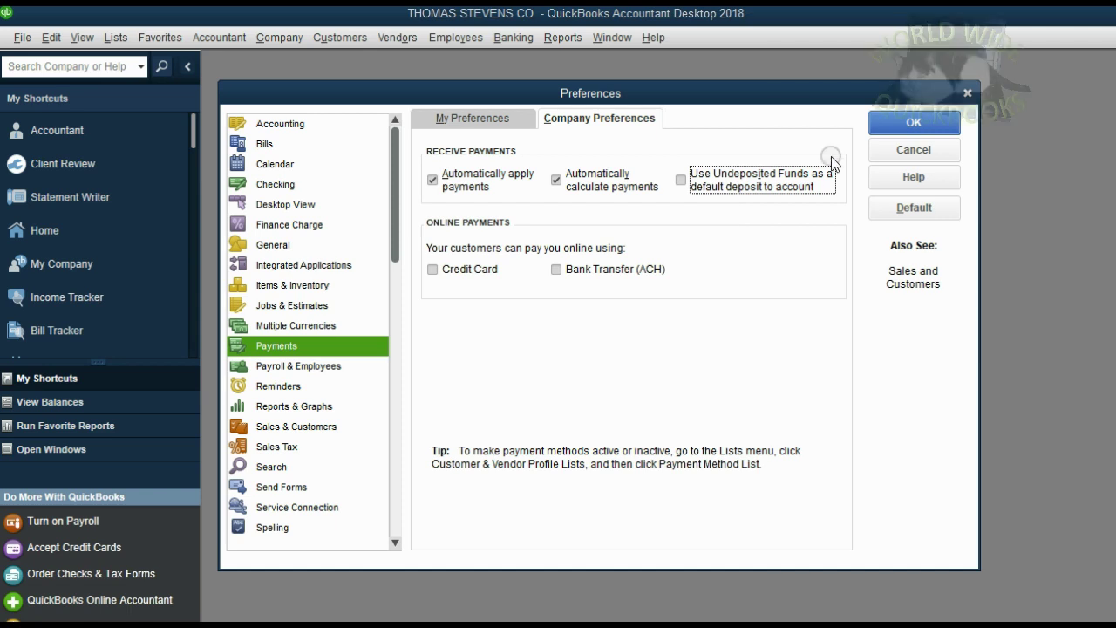
pyautogui.click(874, 123)
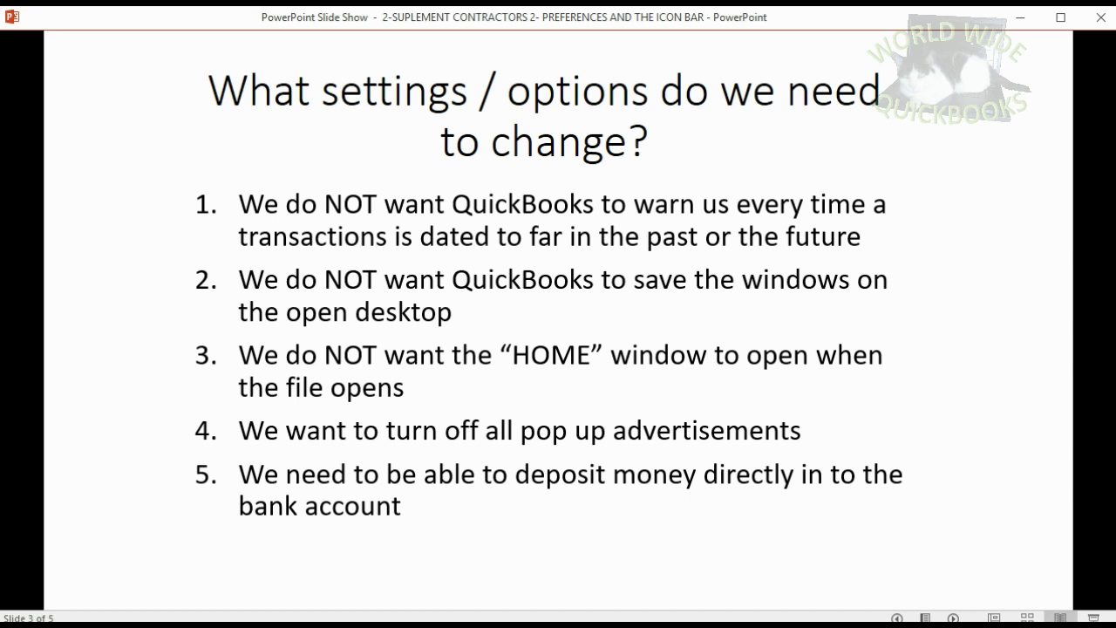
# Advance to slide 4's point on estimates and progress invoicing, then go back to QuickBooks
pyautogui.click(642, 558)
pyautogui.click(618, 513)
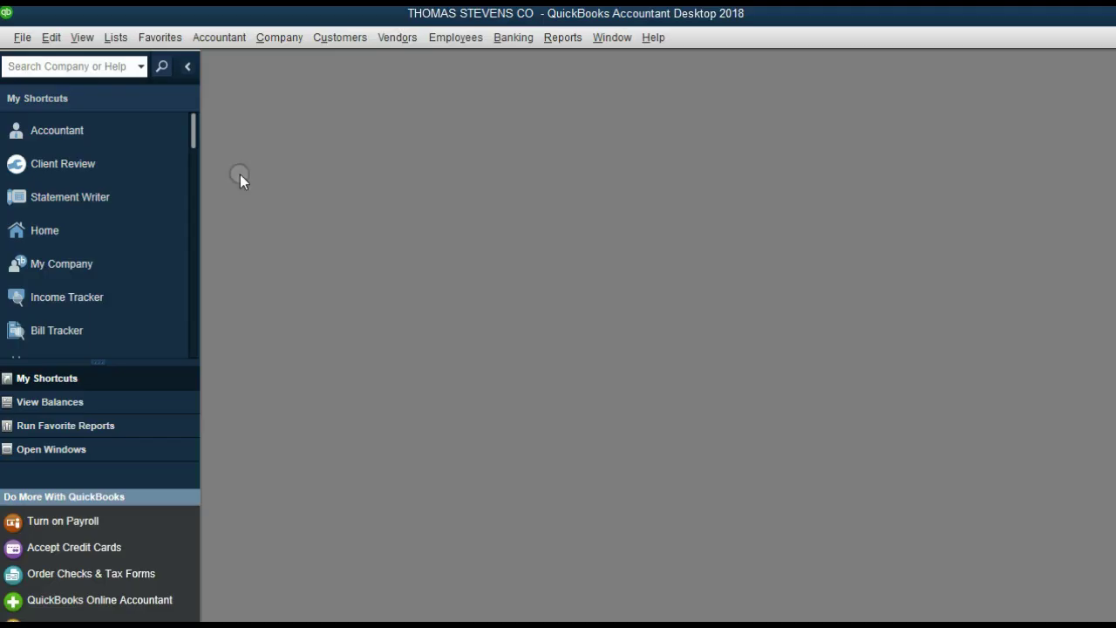
pyautogui.click(63, 40)
# Toggle the company's 'Do you track time?' setting to No and back to Yes in Time & Expenses
pyautogui.click(113, 283)
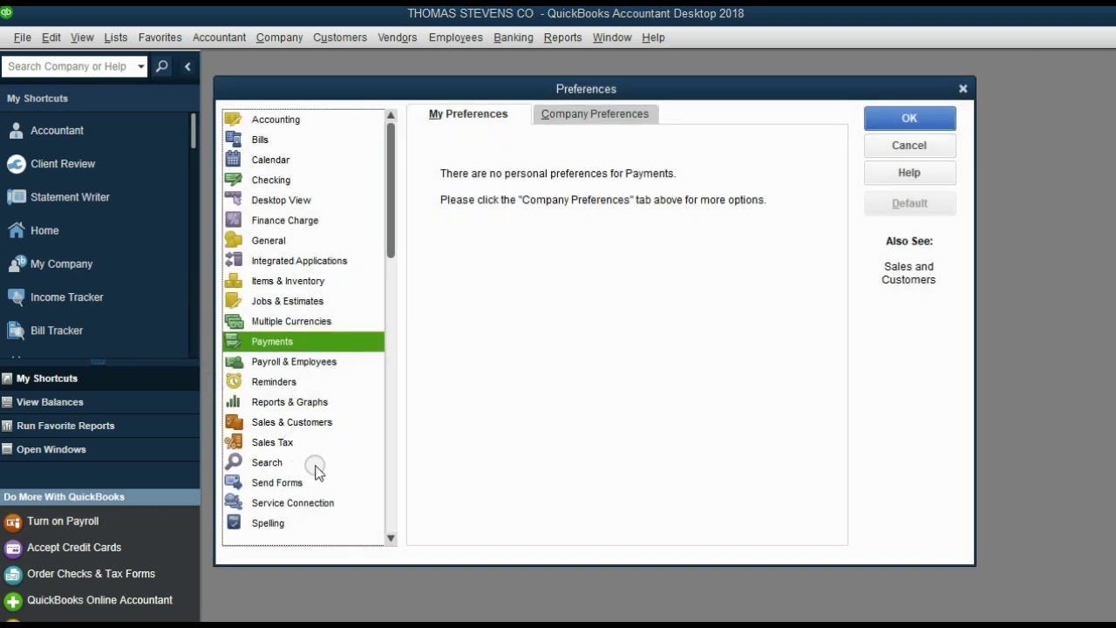
pyautogui.scroll(-1, 319, 475)
pyautogui.click(312, 523)
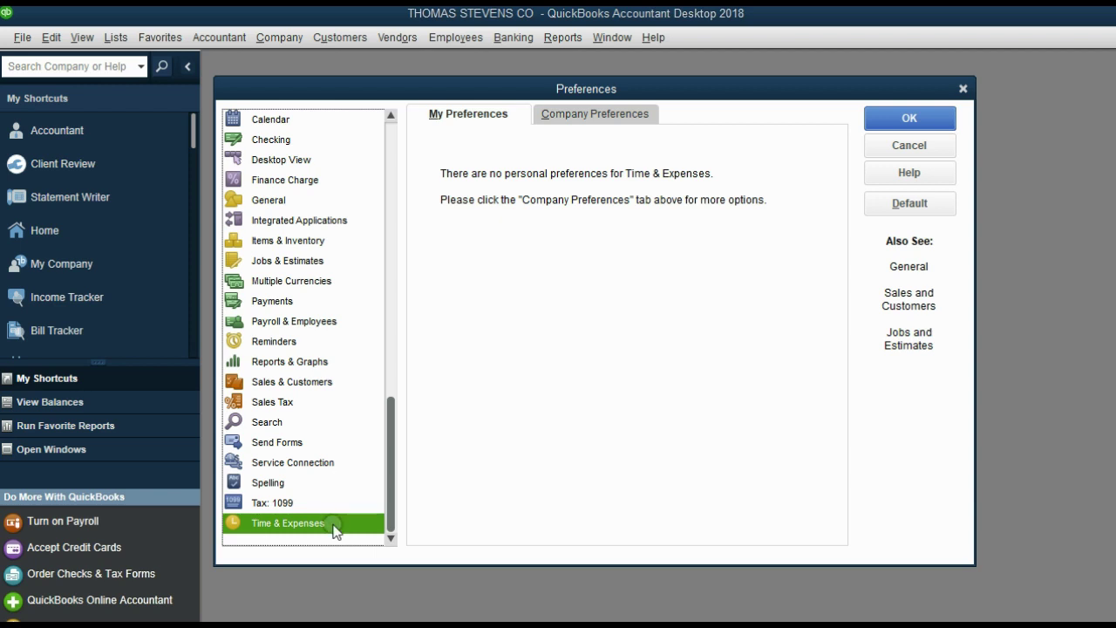
pyautogui.click(624, 114)
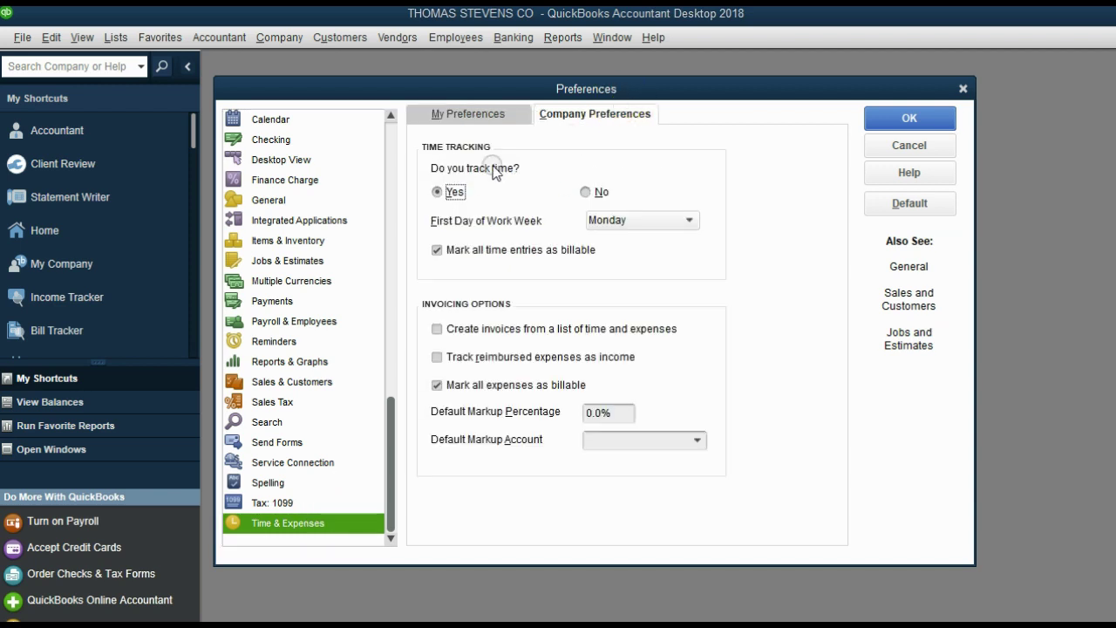
pyautogui.click(584, 191)
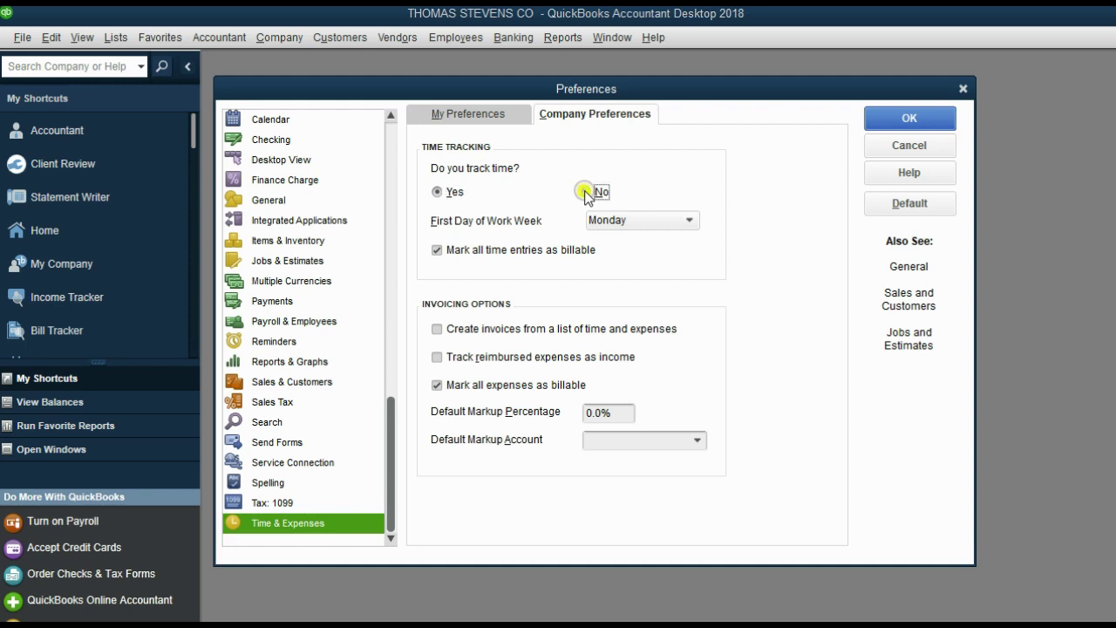
pyautogui.click(448, 192)
# View the Reports & Graphs preferences, then return to the slides
pyautogui.click(600, 366)
pyautogui.click(292, 362)
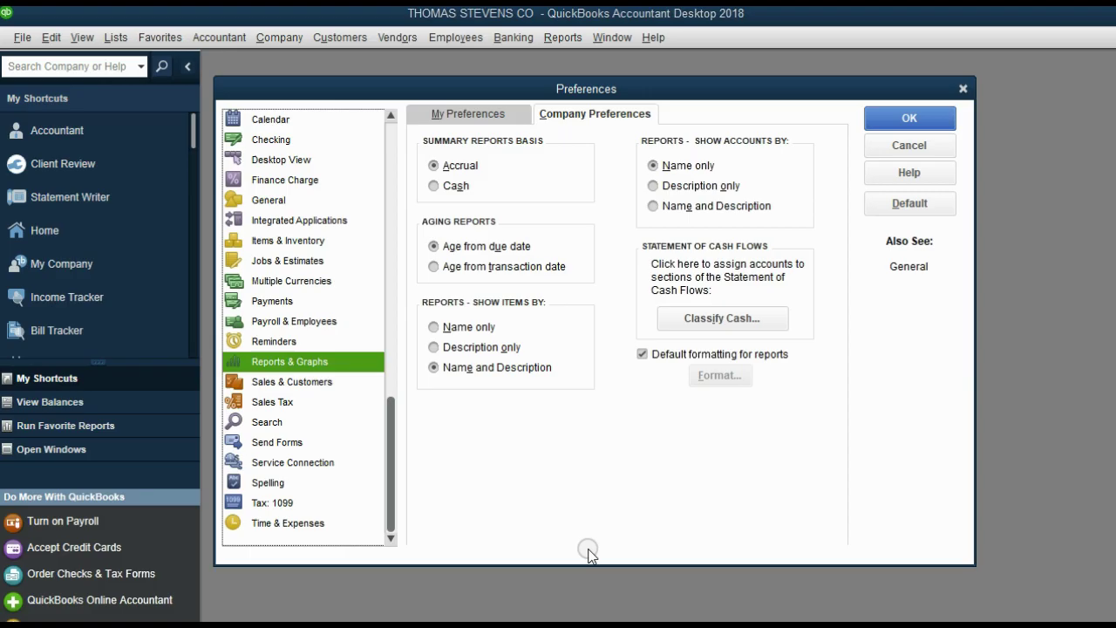
pyautogui.click(700, 621)
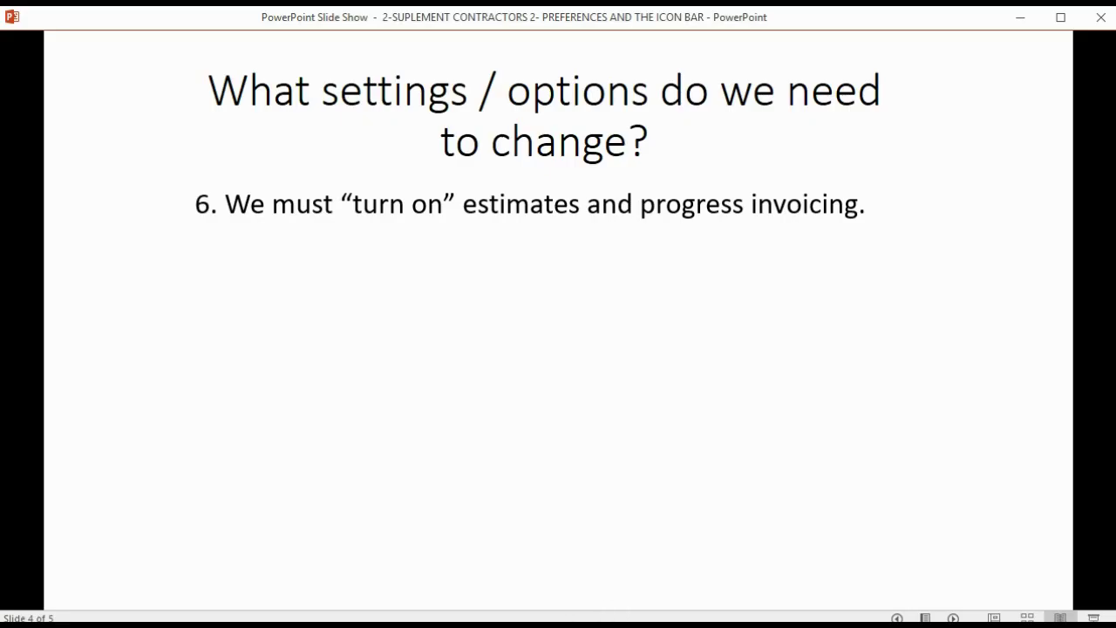
# Set 'Do you create estimates?' and 'Do you do progress invoicing?' to Yes in Jobs & Estimates, then save
pyautogui.hotkey('alt', 'Tab')
pyautogui.click(421, 406)
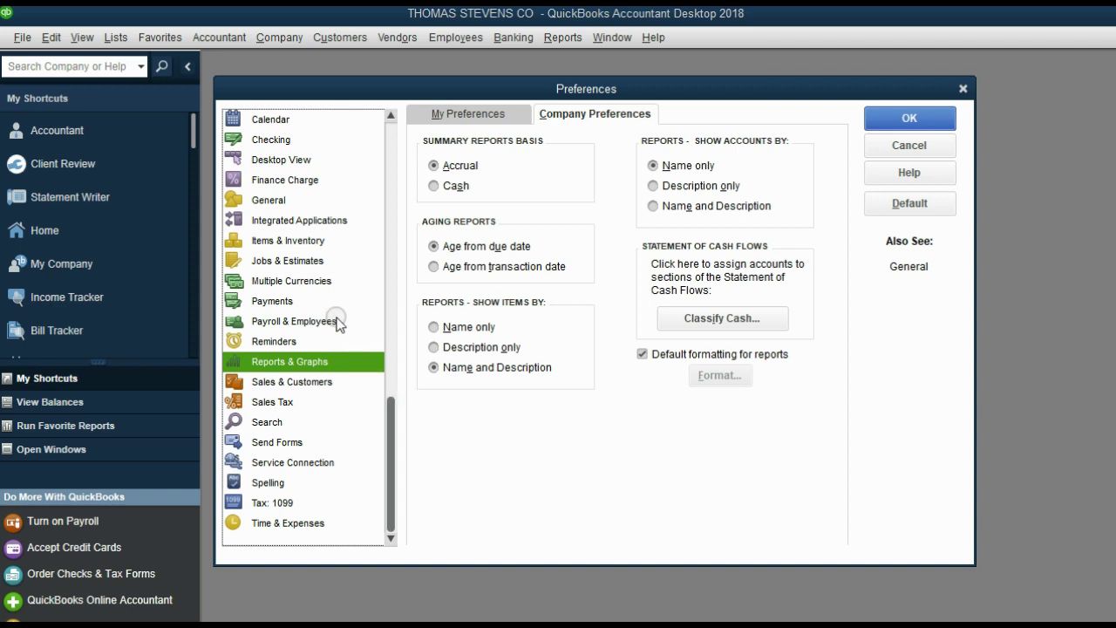
pyautogui.click(310, 261)
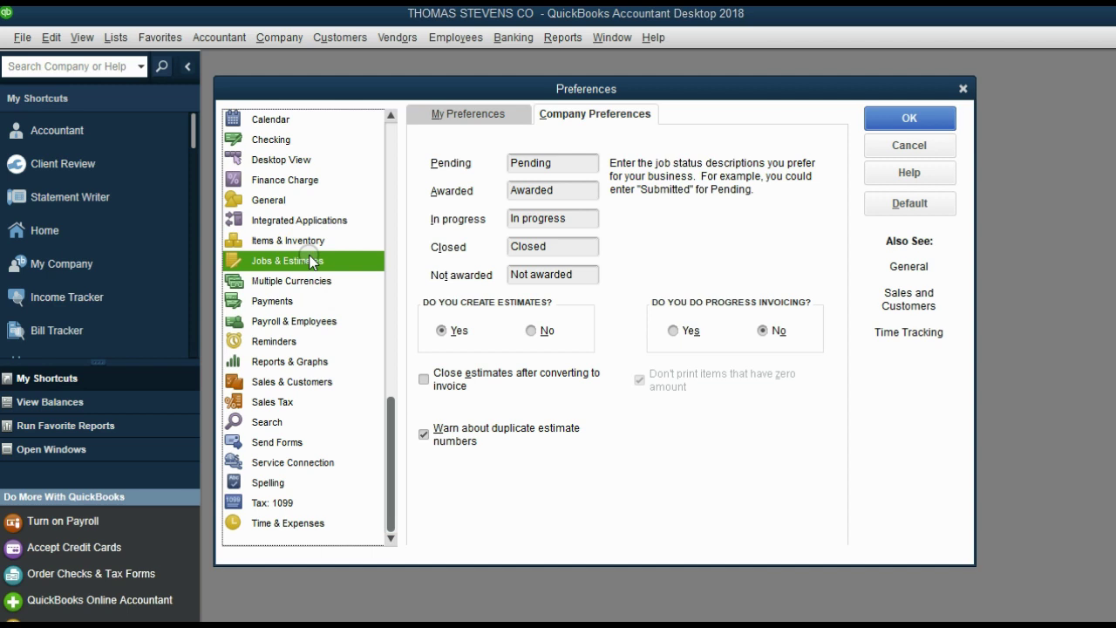
pyautogui.click(534, 329)
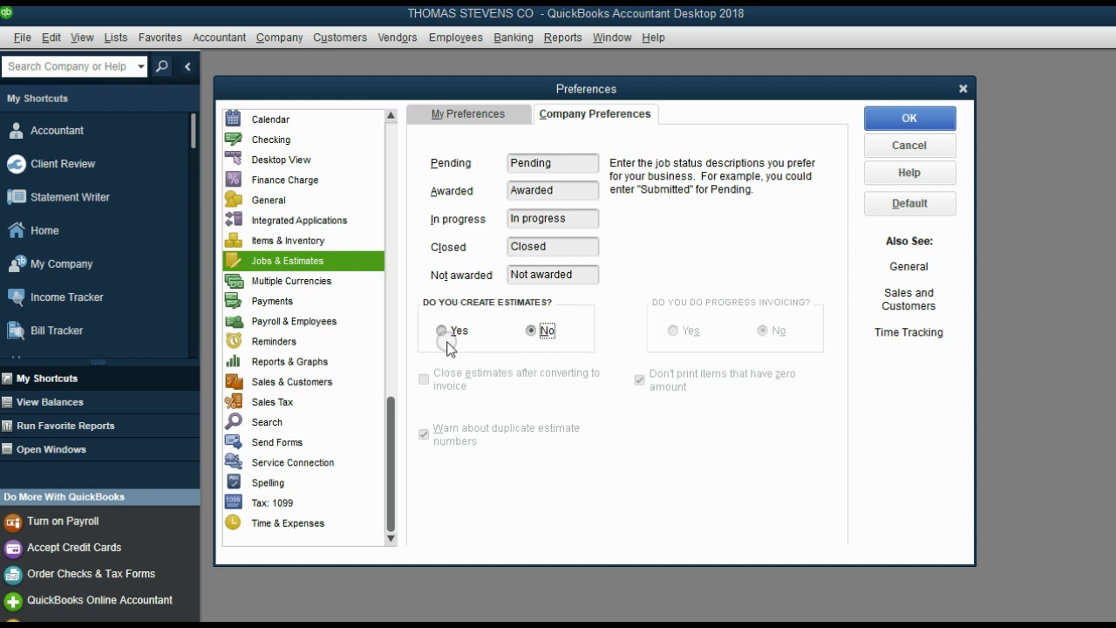
pyautogui.click(442, 331)
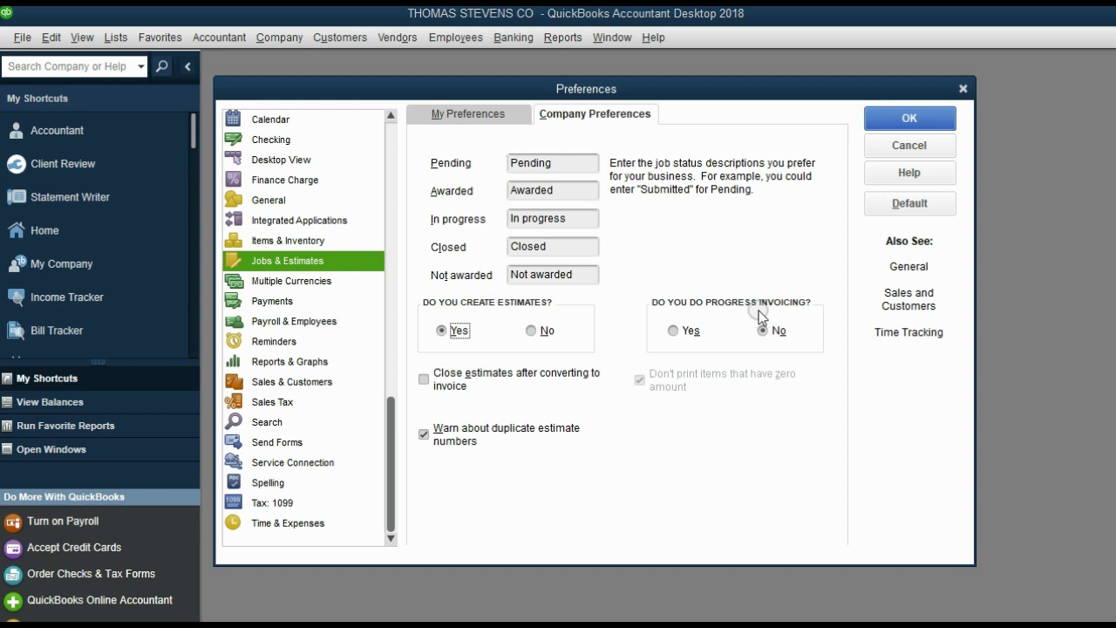
pyautogui.click(685, 335)
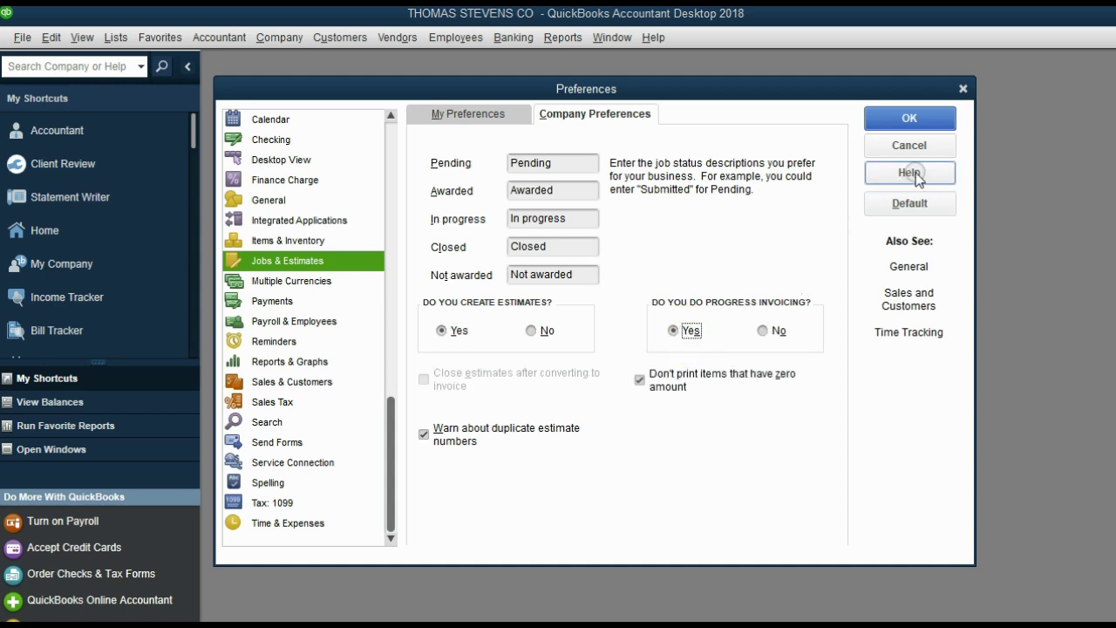
pyautogui.click(911, 116)
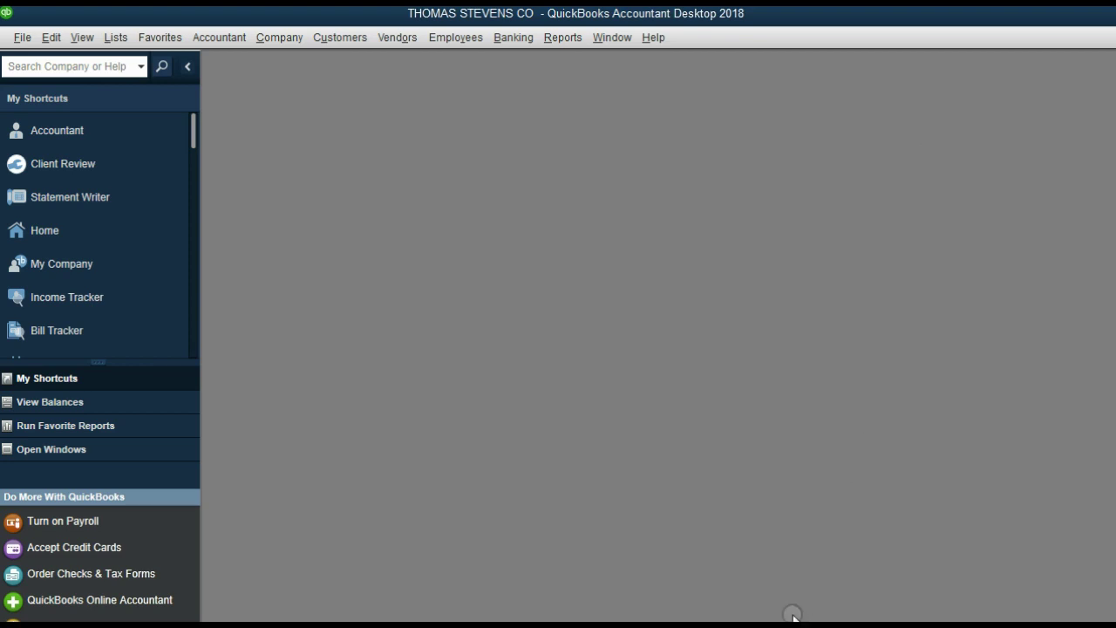
# Show the seventh slide point, 'We DO track time', then go back to QuickBooks
pyautogui.click(749, 580)
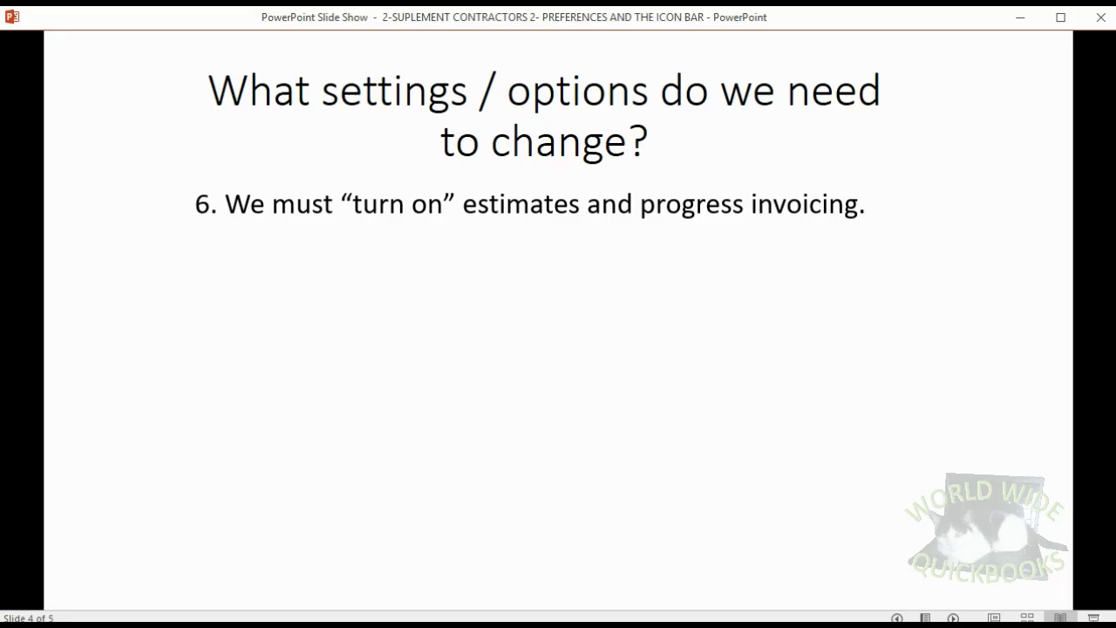
pyautogui.click(620, 425)
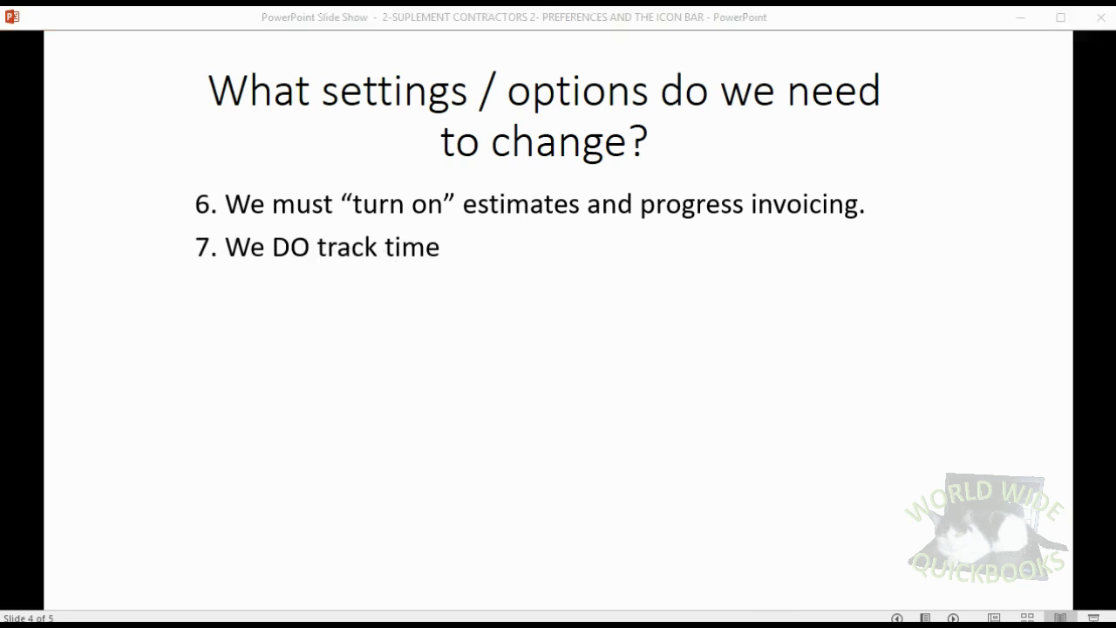
pyautogui.hotkey('alt', 'Tab')
pyautogui.click(52, 37)
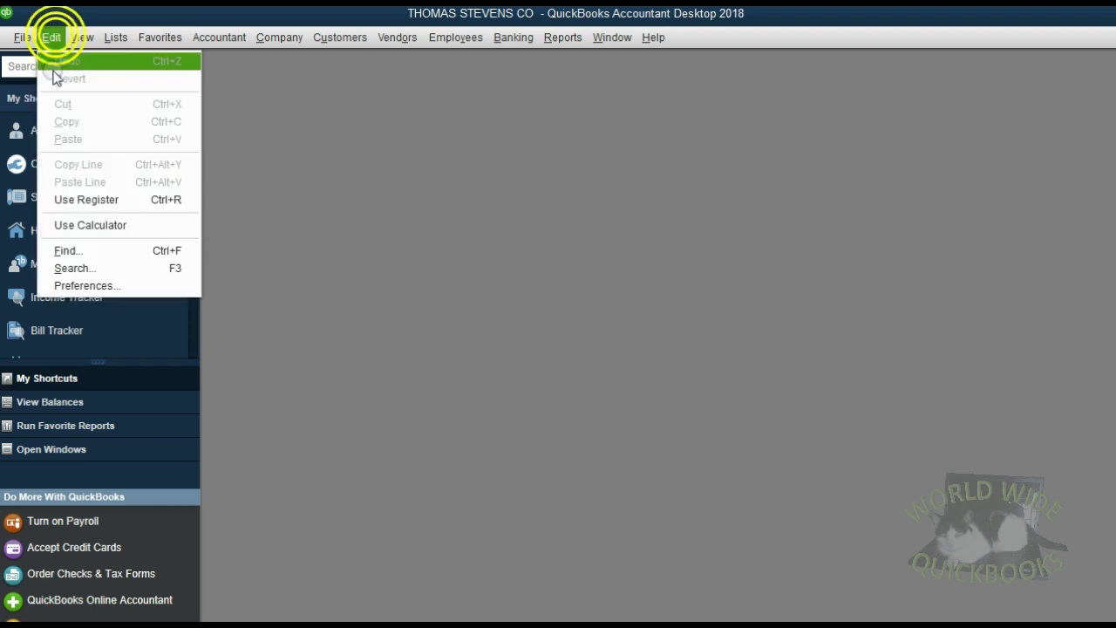
# Confirm 'Do you track time?' is Yes in company Time & Expenses preferences and click OK
pyautogui.click(87, 285)
pyautogui.scroll(-1, 299, 483)
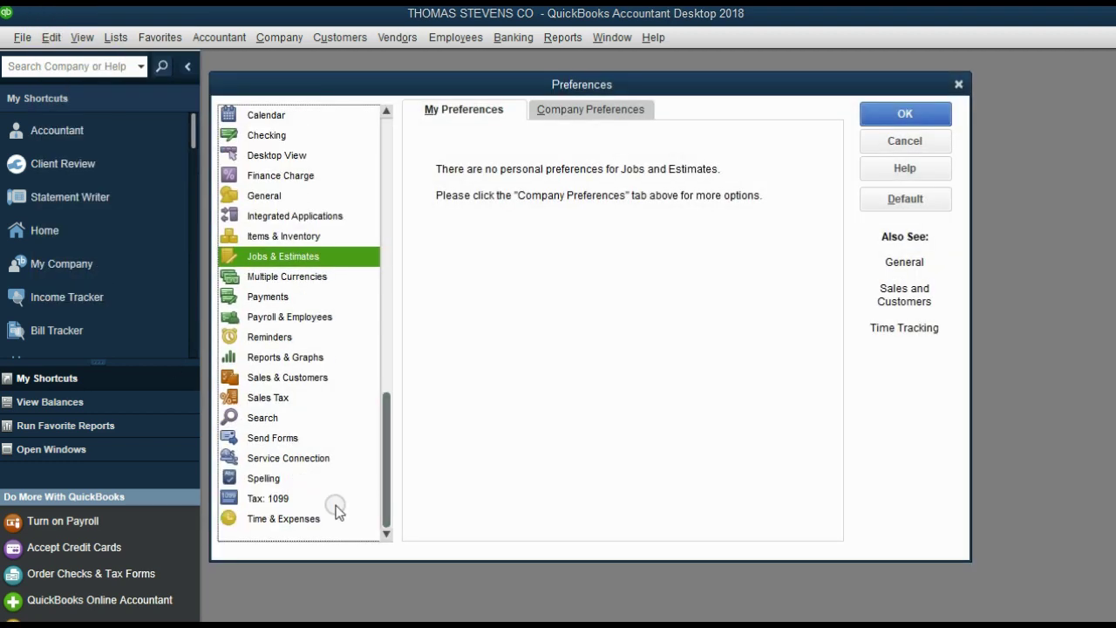
pyautogui.click(320, 521)
pyautogui.click(546, 109)
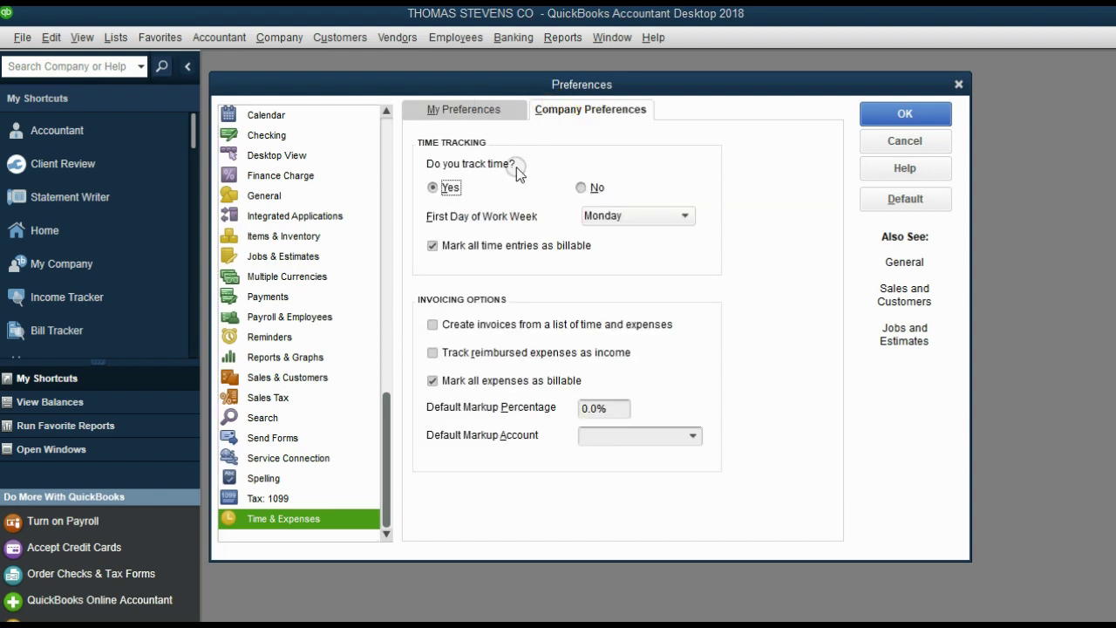
pyautogui.click(455, 188)
pyautogui.click(457, 188)
pyautogui.click(903, 112)
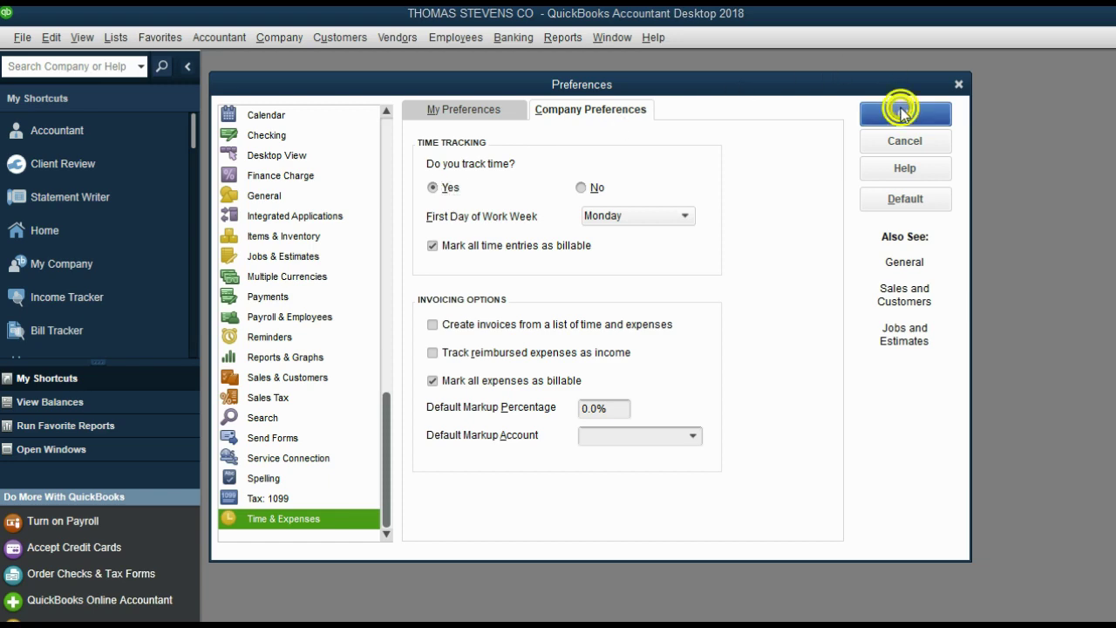